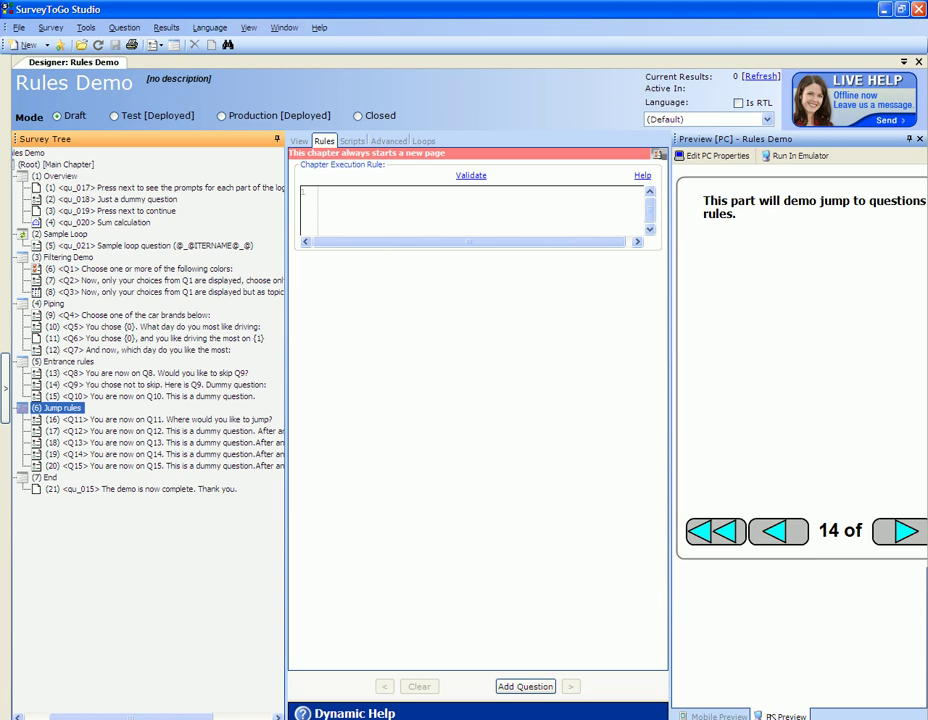
Select Q11 under Jump rules in the Survey Tree to list its four jump rules
{"action": "left_click", "coordinate": [78, 421]}
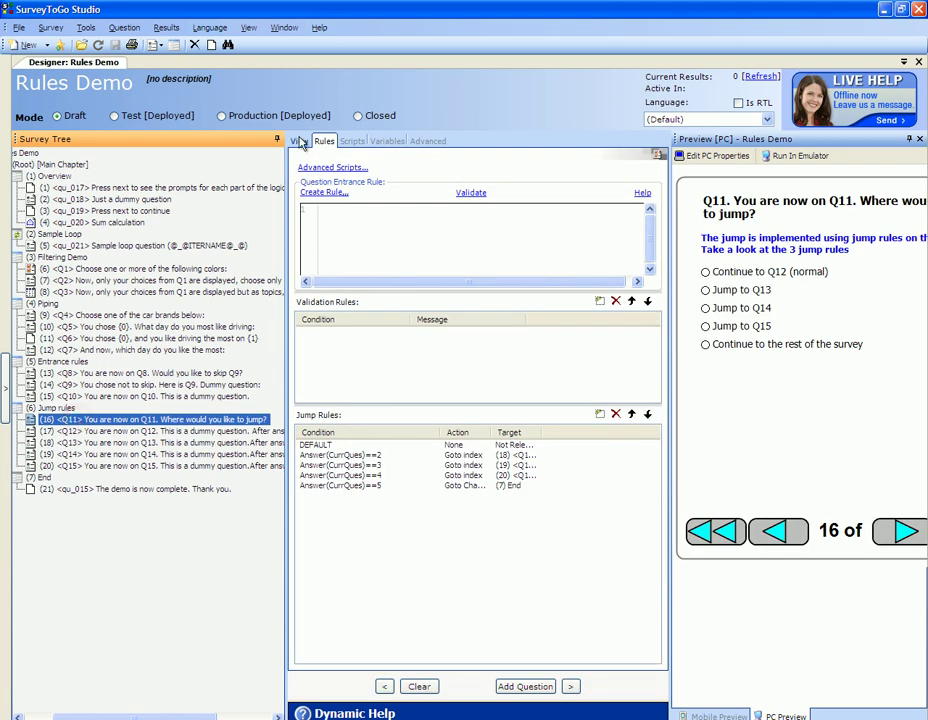
Launch question Q11 of Rules Demo in the PC emulator from its context menu
{"action": "double_click", "coordinate": [78, 424]}
{"action": "right_click", "coordinate": [78, 424]}
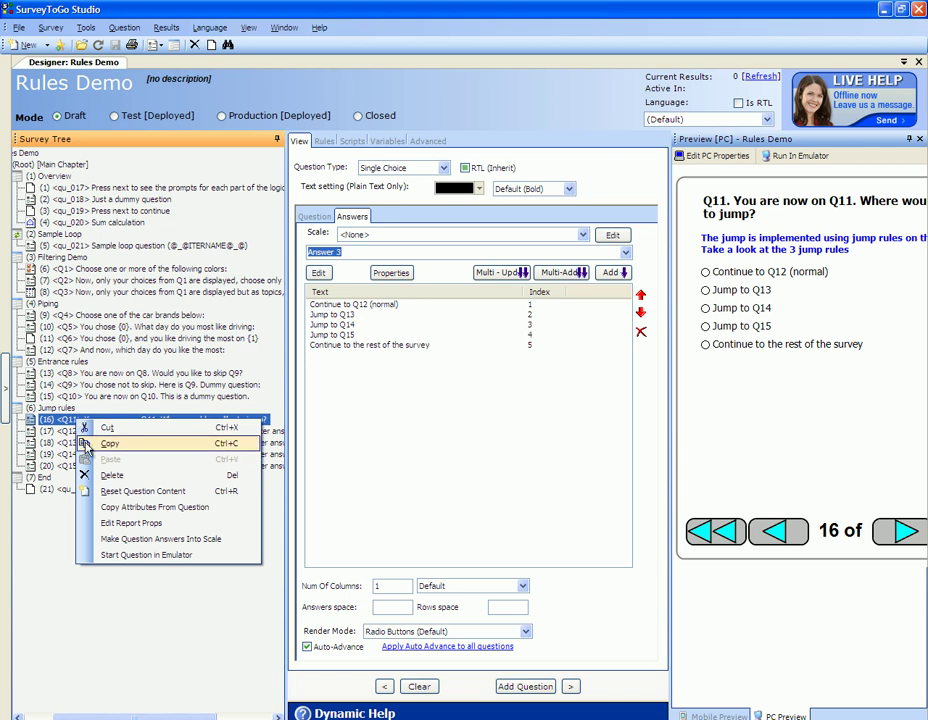
{"action": "left_click", "coordinate": [147, 557]}
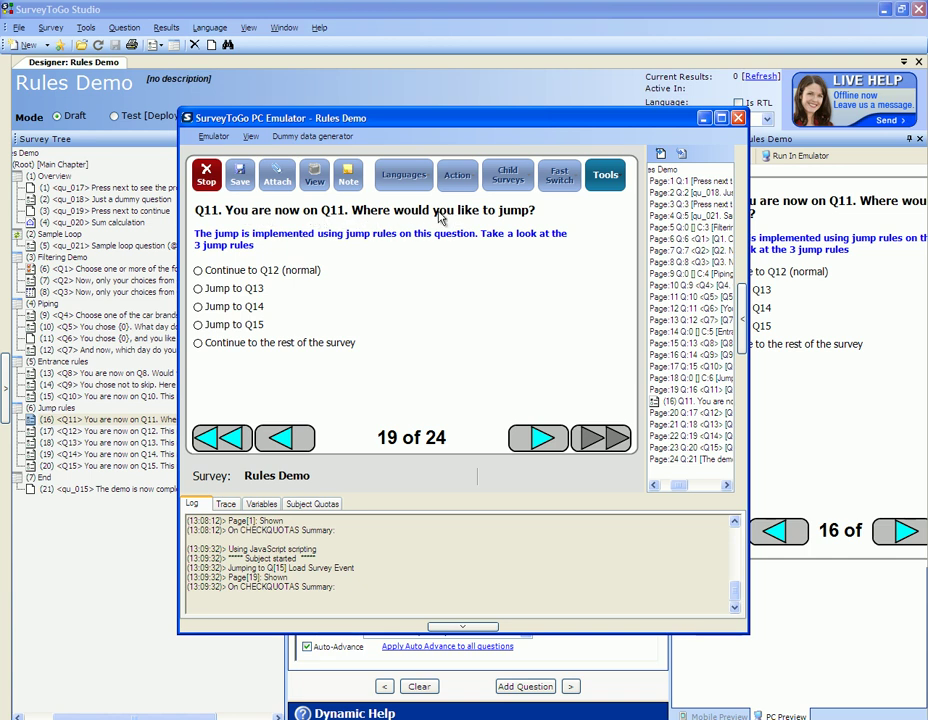
Test the Continue to Q12 and Jump to Q13 answers, going back to Q11 after each
{"action": "left_click", "coordinate": [212, 272]}
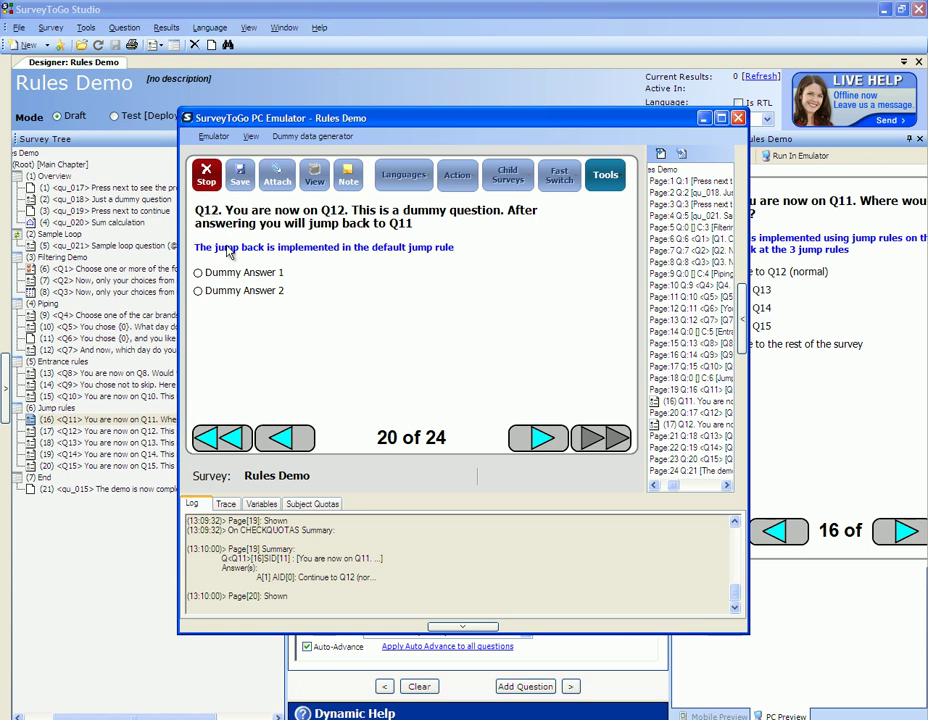
{"action": "left_click", "coordinate": [292, 439]}
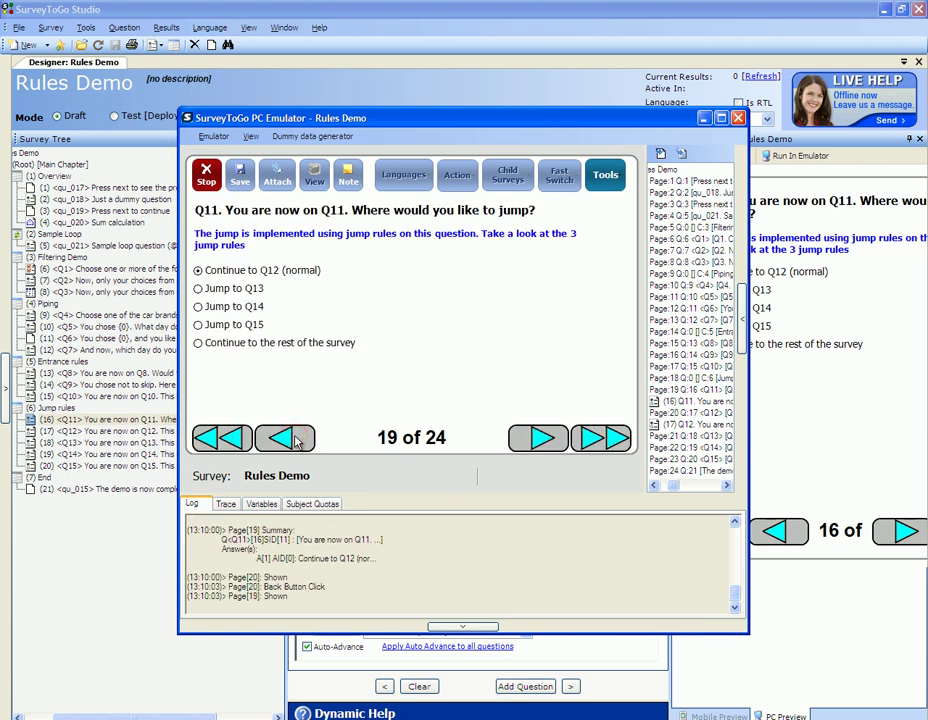
{"action": "left_click", "coordinate": [240, 292]}
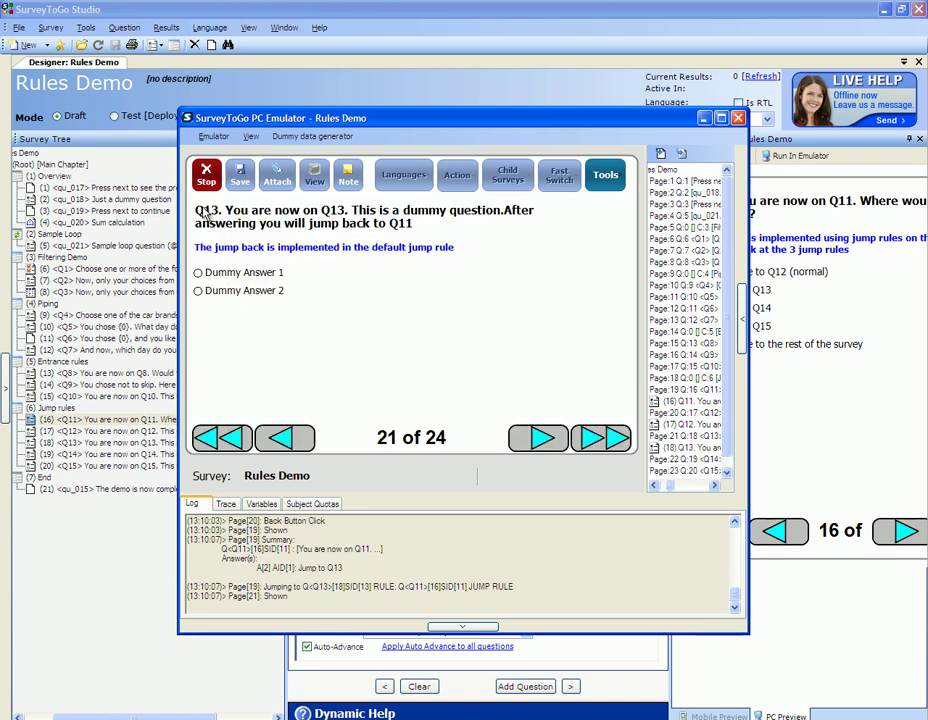
{"action": "left_click", "coordinate": [283, 436]}
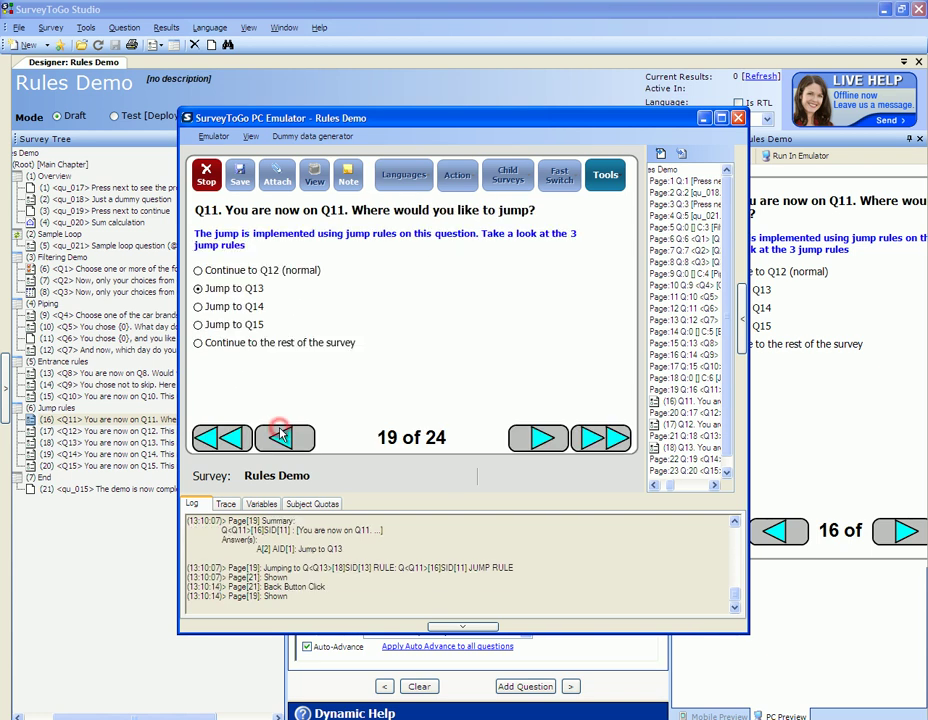
Test the Jump to Q14 and Q15 answers via their return questions, then continue to the final page
{"action": "left_click", "coordinate": [222, 307]}
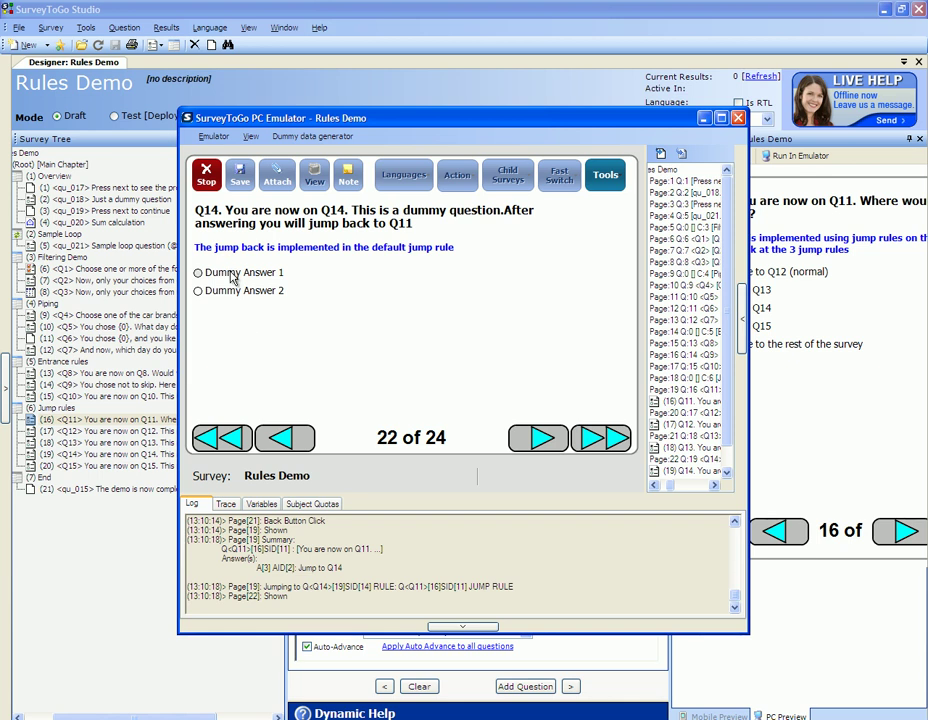
{"action": "left_click", "coordinate": [231, 276]}
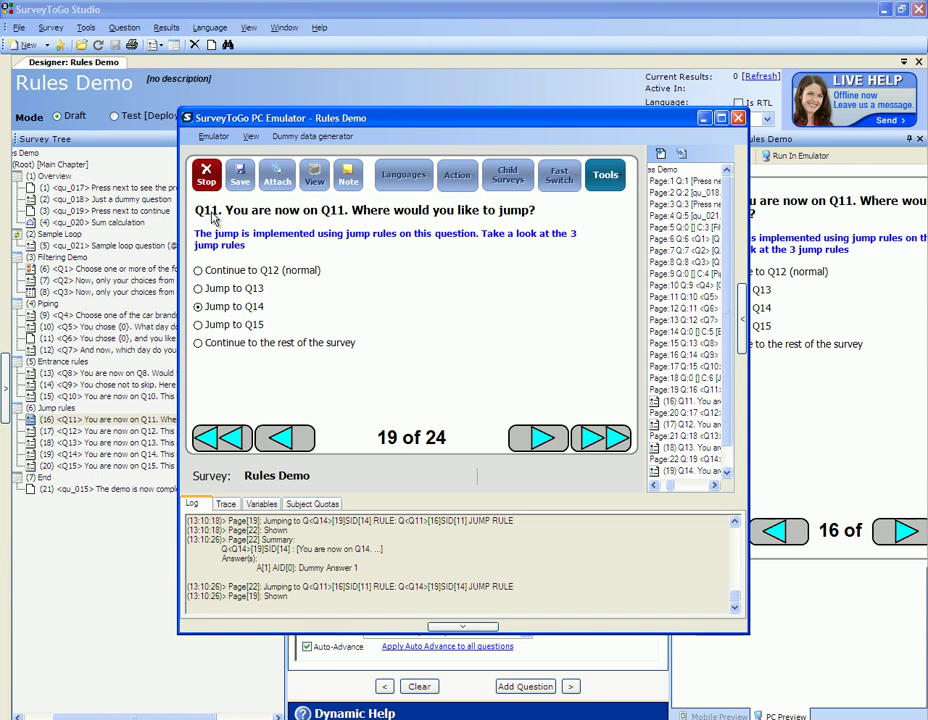
{"action": "left_click", "coordinate": [208, 328]}
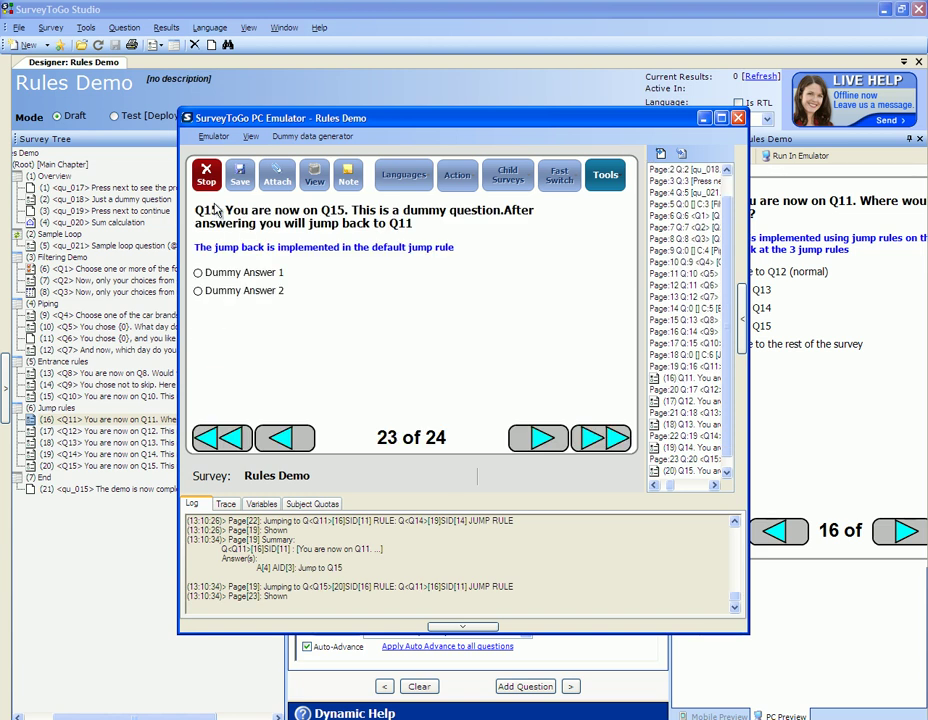
{"action": "left_click", "coordinate": [214, 275]}
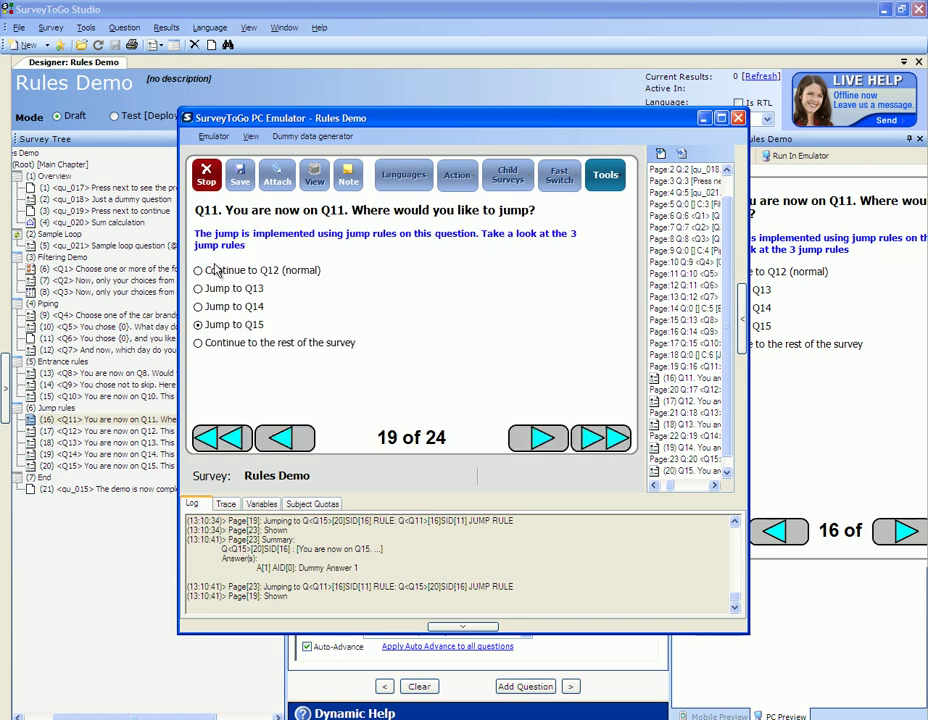
{"action": "left_click", "coordinate": [267, 346]}
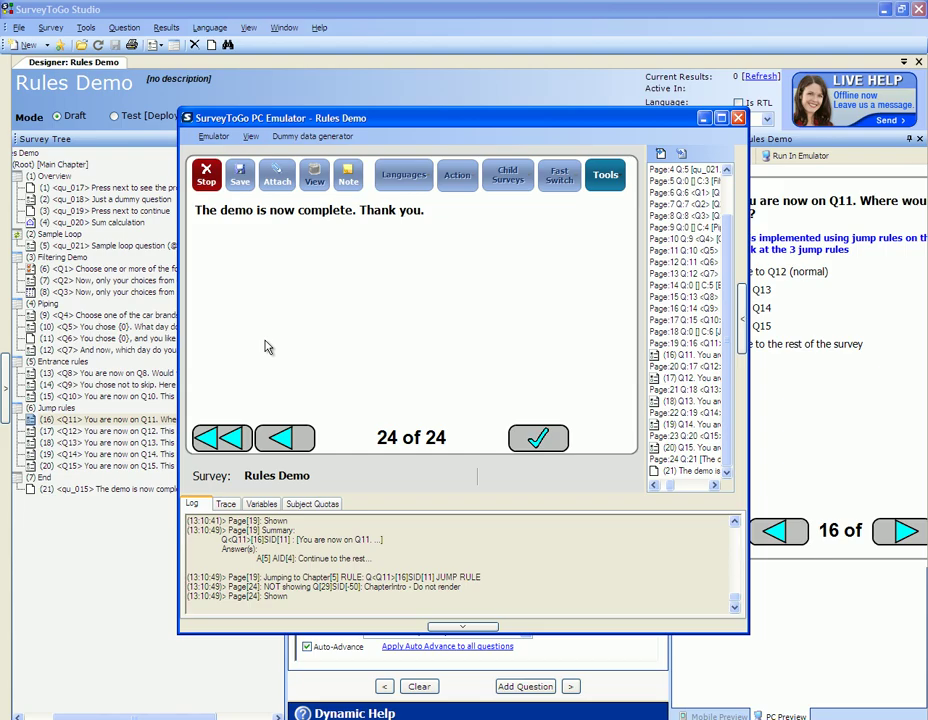
Advance the PowerPoint agenda to Branching based on logic, then return to SurveyToGo Studio
{"action": "key", "text": "alt+Tab"}
{"action": "left_click", "coordinate": [267, 346]}
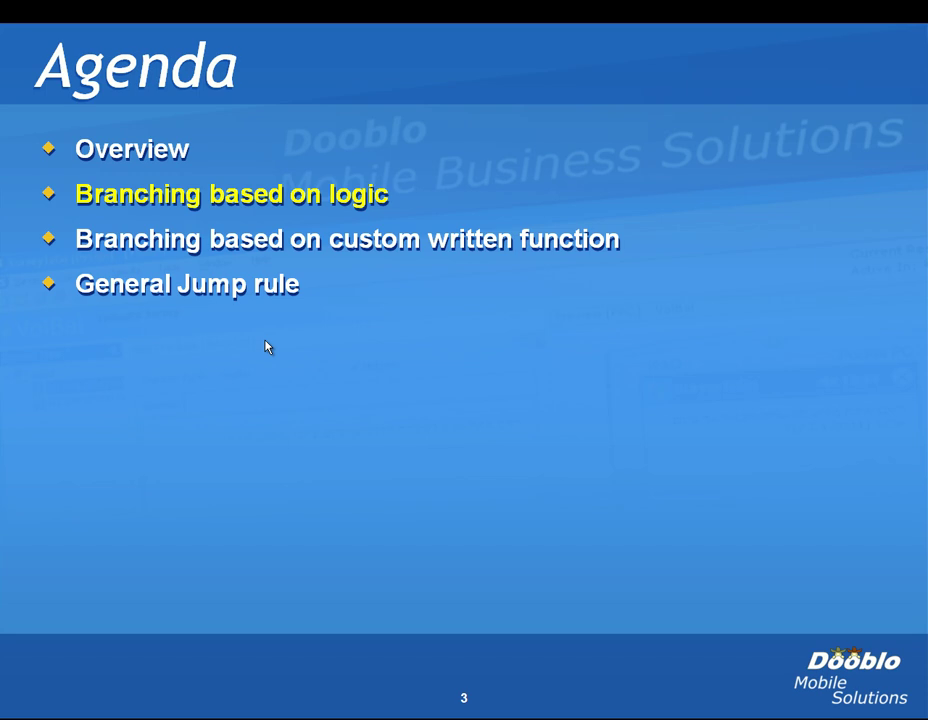
{"action": "key", "text": "alt+Tab"}
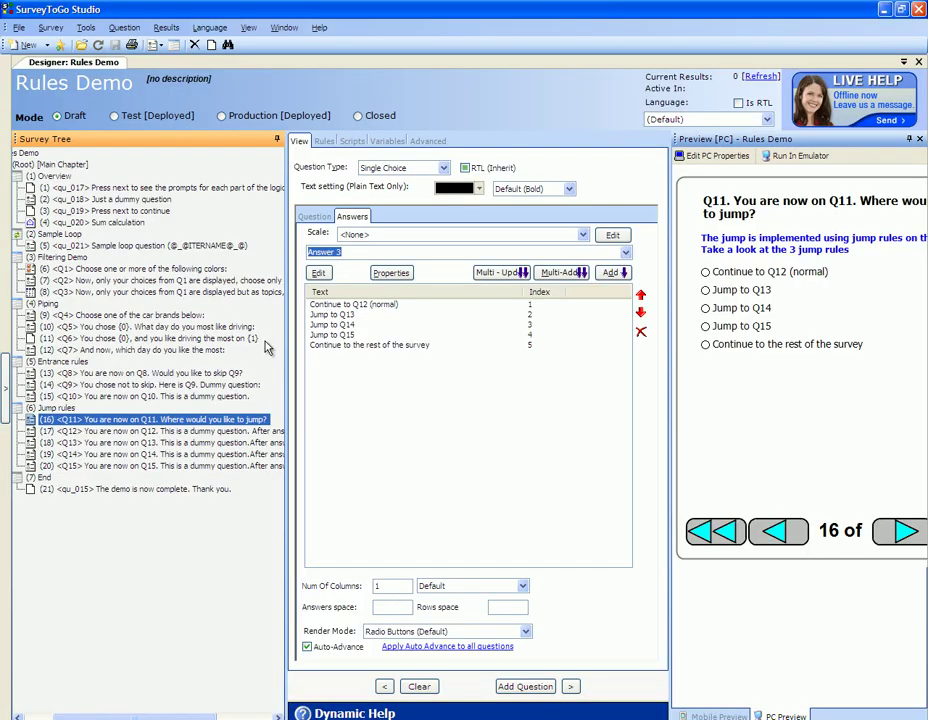
Show Q11's Rules tab and select each jump rule for answers 2 through 5
{"action": "left_click", "coordinate": [325, 142]}
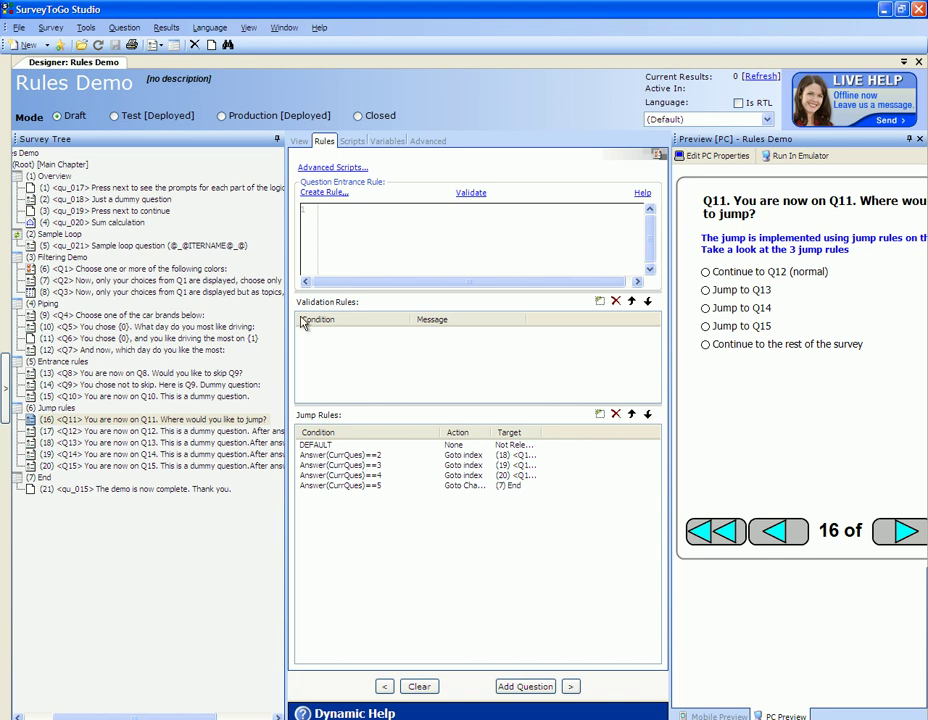
{"action": "left_click", "coordinate": [338, 455]}
{"action": "left_click", "coordinate": [338, 465]}
{"action": "left_click", "coordinate": [338, 475]}
{"action": "left_click", "coordinate": [338, 487]}
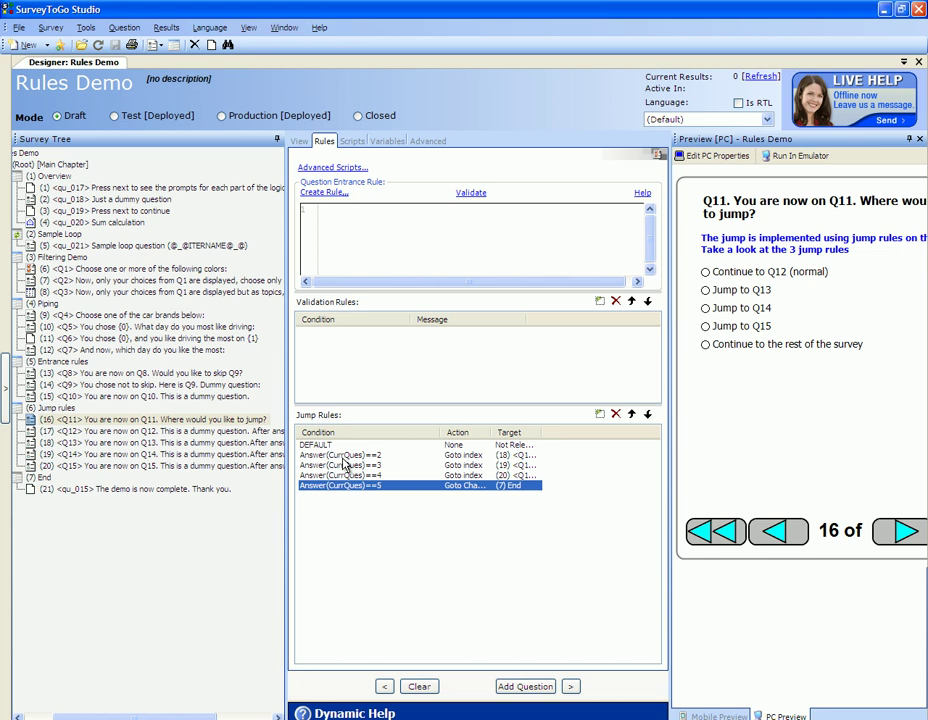
Widen the Target column to show full question names and review rules 2–5 again
{"action": "left_click", "coordinate": [458, 456]}
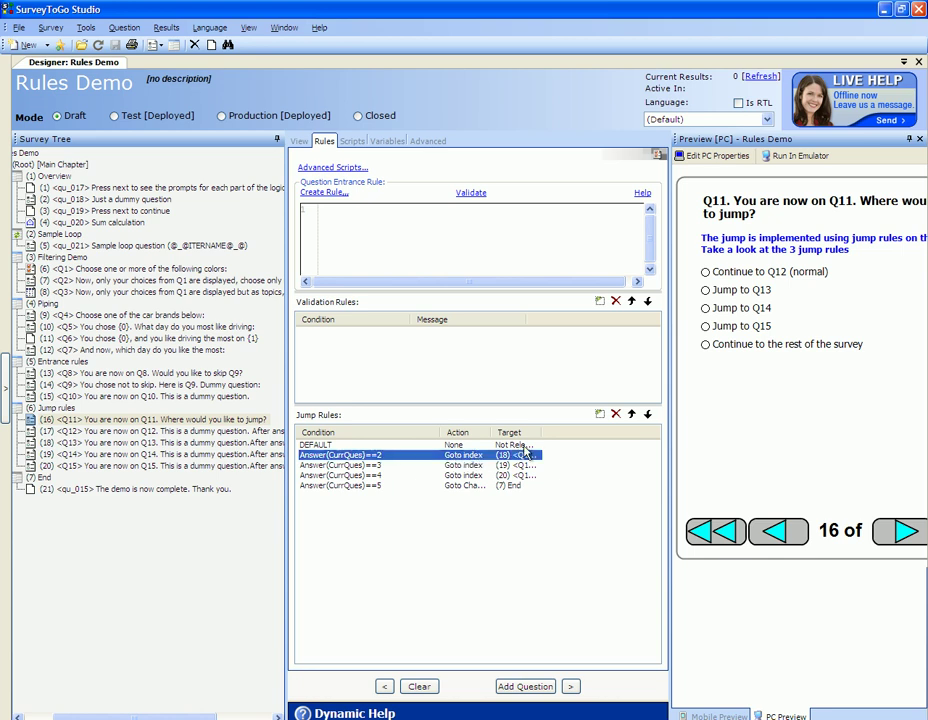
{"action": "left_click_drag", "start_coordinate": [536, 431], "coordinate": [628, 431]}
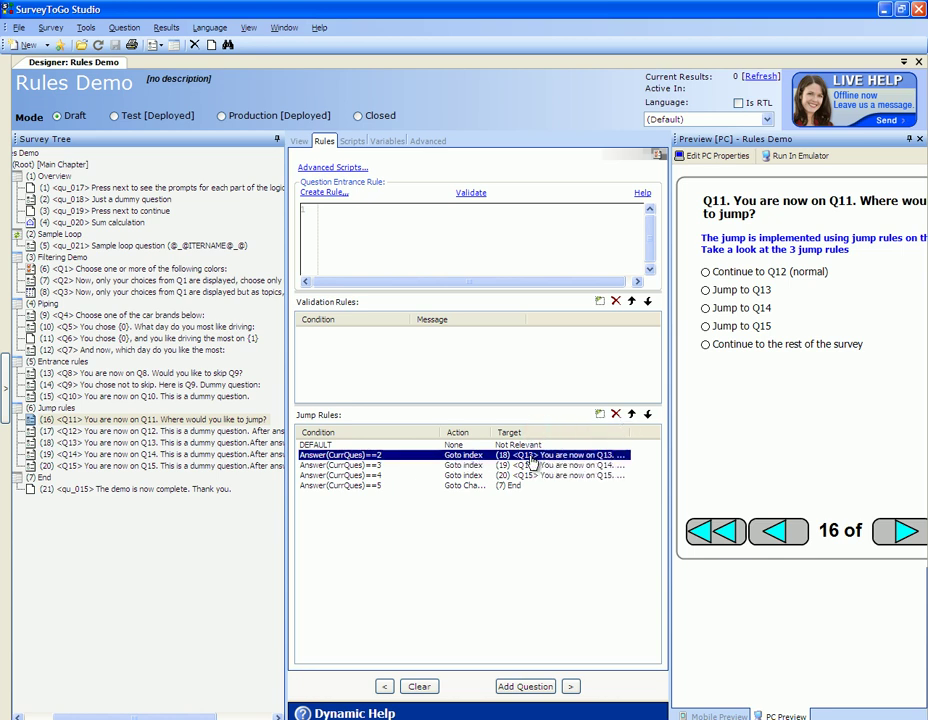
{"action": "left_click", "coordinate": [358, 466]}
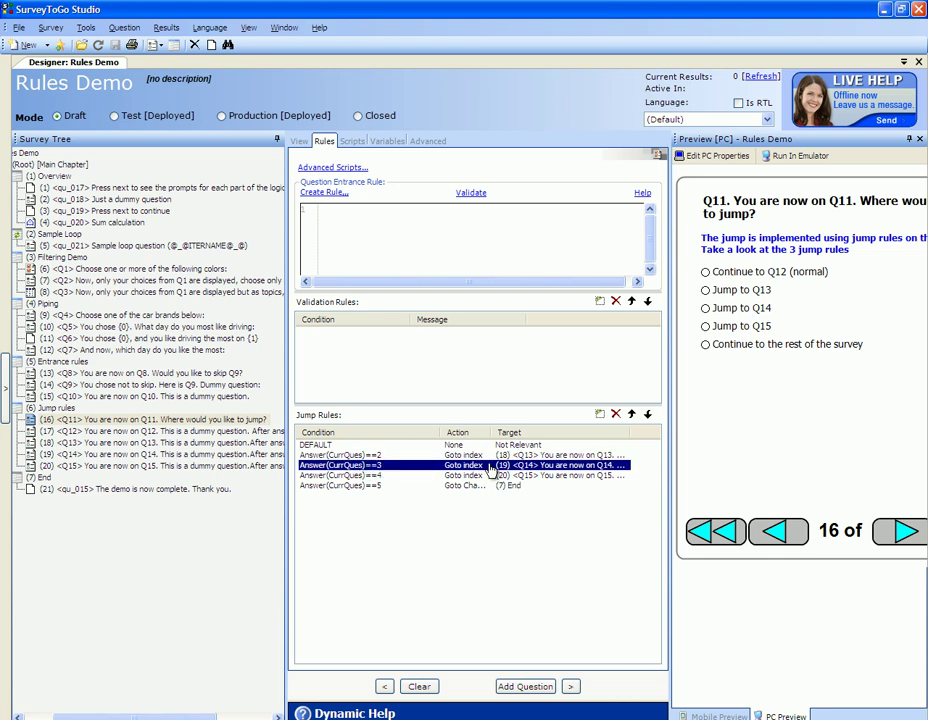
{"action": "left_click", "coordinate": [350, 476]}
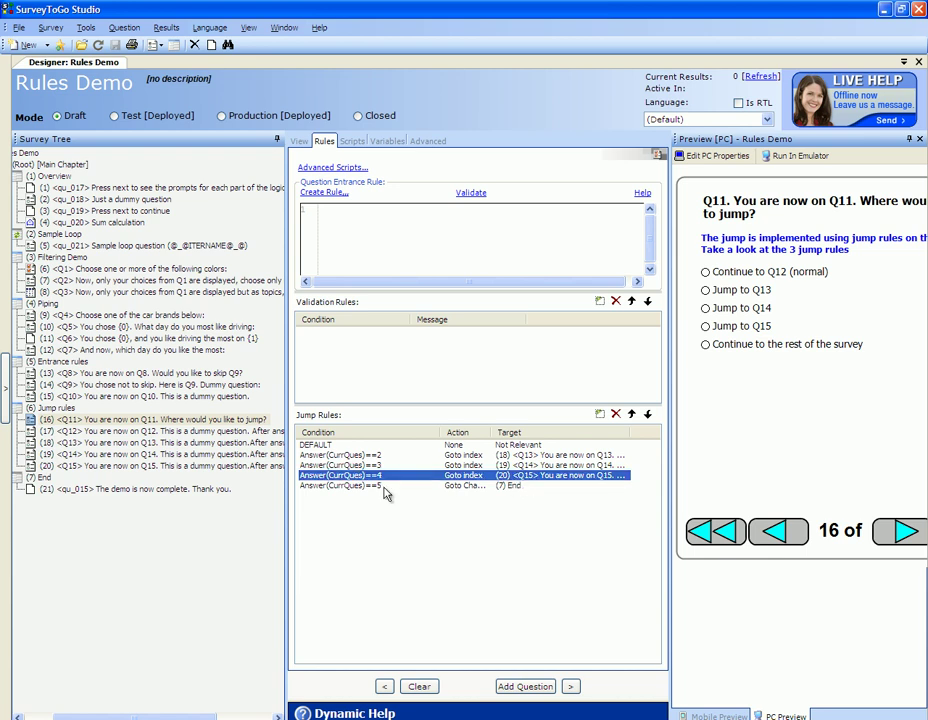
{"action": "left_click", "coordinate": [355, 486]}
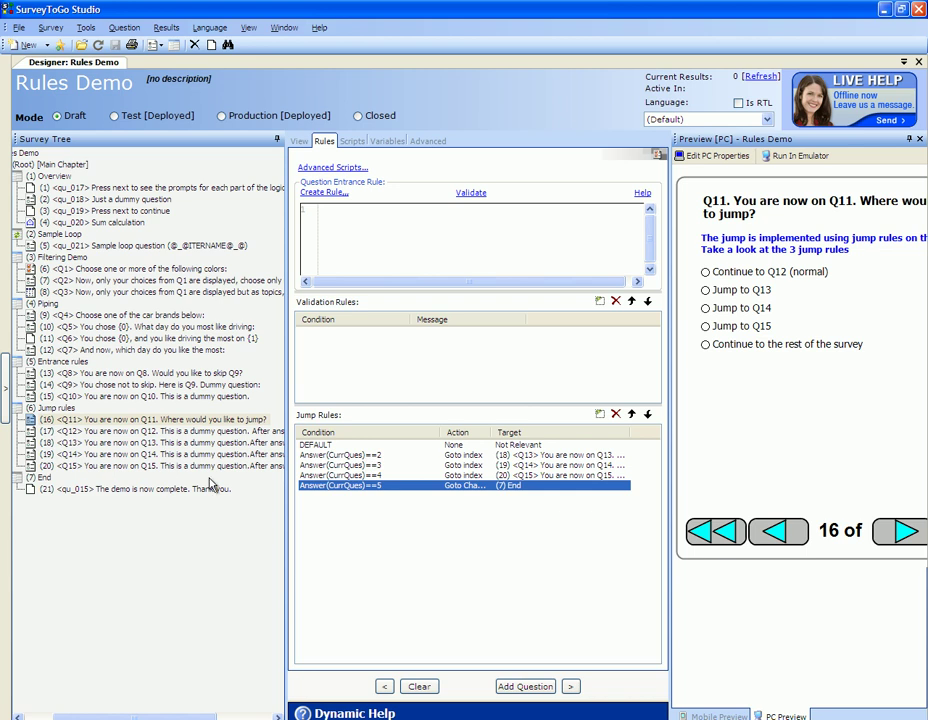
{"action": "left_click", "coordinate": [316, 455]}
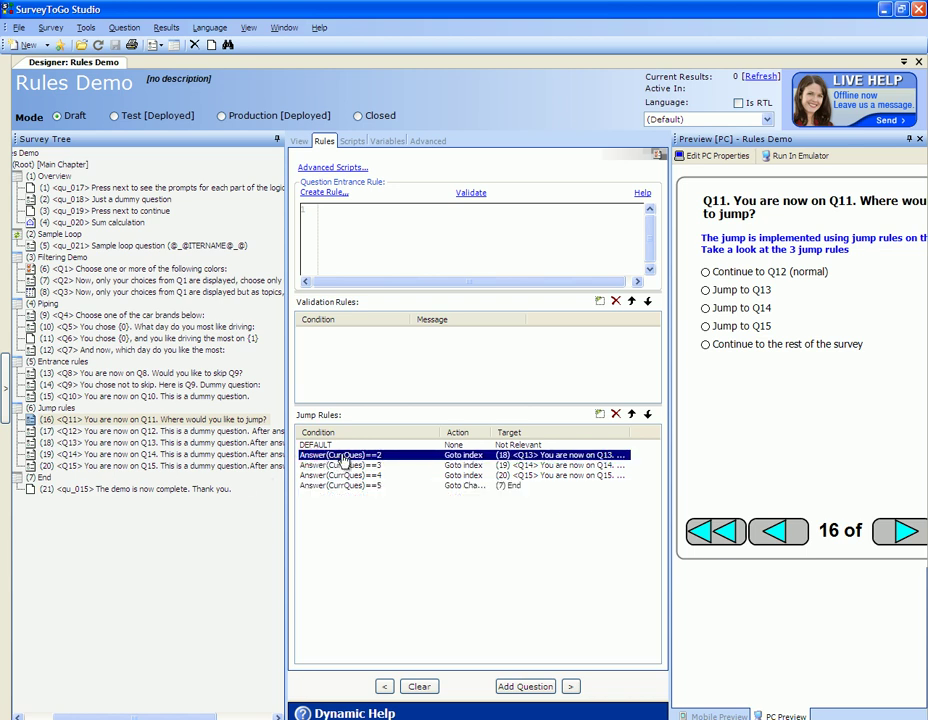
Put the Answer(CurrQues)==2 jump rule condition into in-place edit mode
{"action": "left_click", "coordinate": [344, 456]}
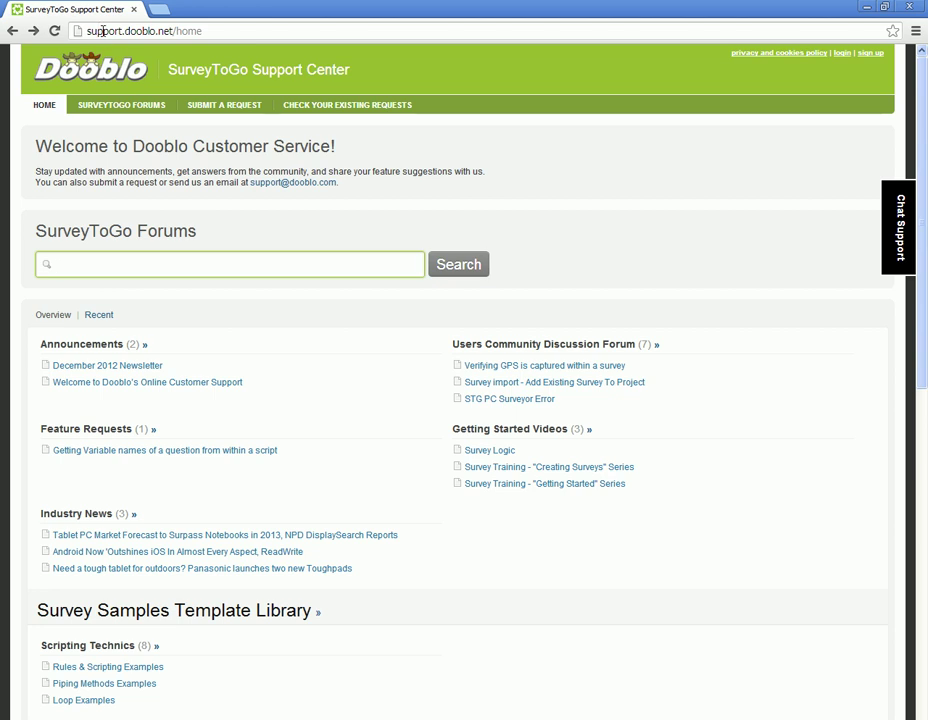
Search the Support Center forums for 'handbook' and open the Built-In Functions Hand Book article
{"action": "left_click_drag", "start_coordinate": [102, 31], "coordinate": [158, 31]}
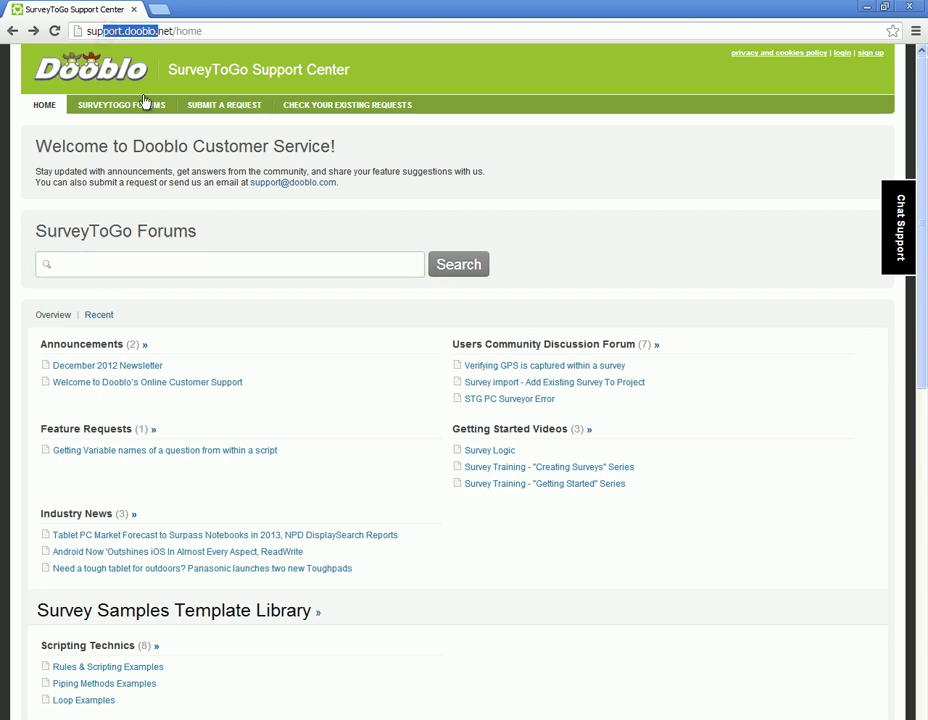
{"action": "left_click", "coordinate": [115, 267]}
{"action": "type", "text": "handbook"}
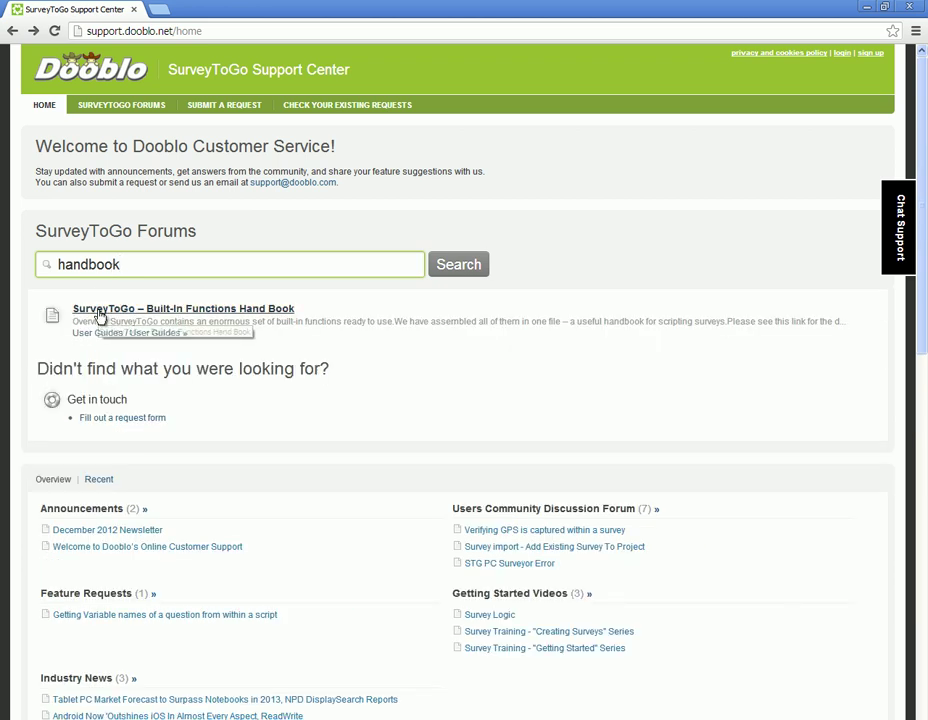
{"action": "left_click", "coordinate": [177, 310]}
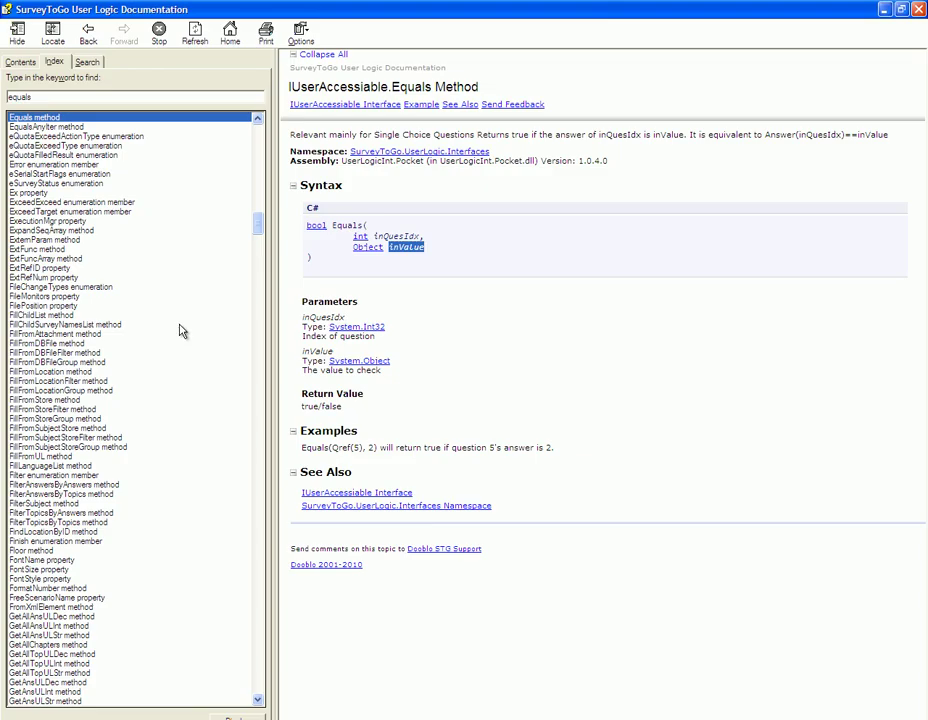
Look up the Answer method in the documentation index and highlight its inQuesIdx parameter
{"action": "double_click", "coordinate": [46, 100]}
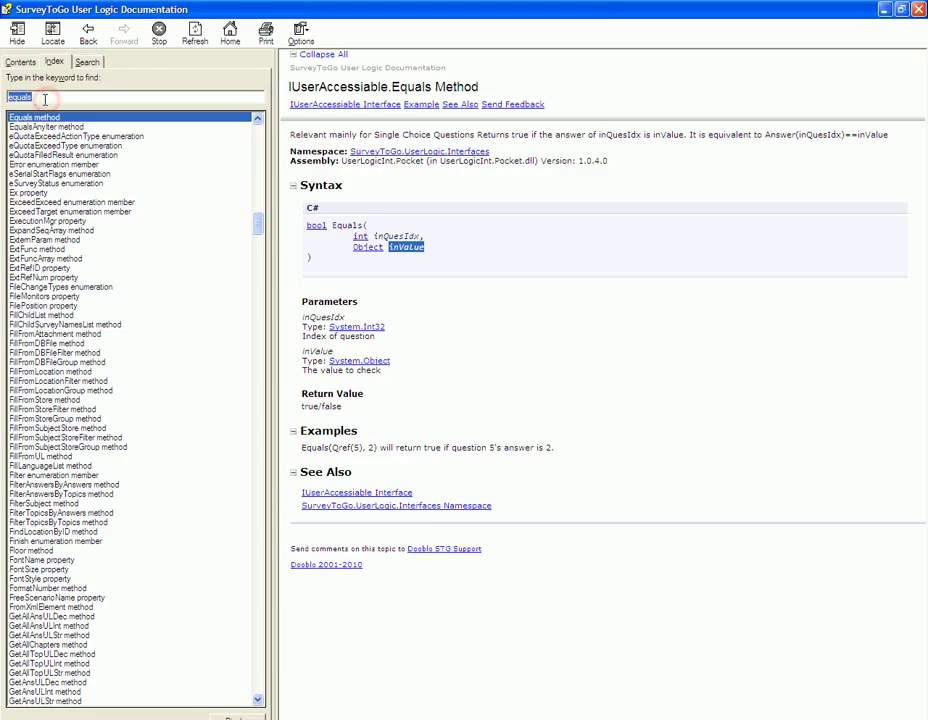
{"action": "type", "text": "answer"}
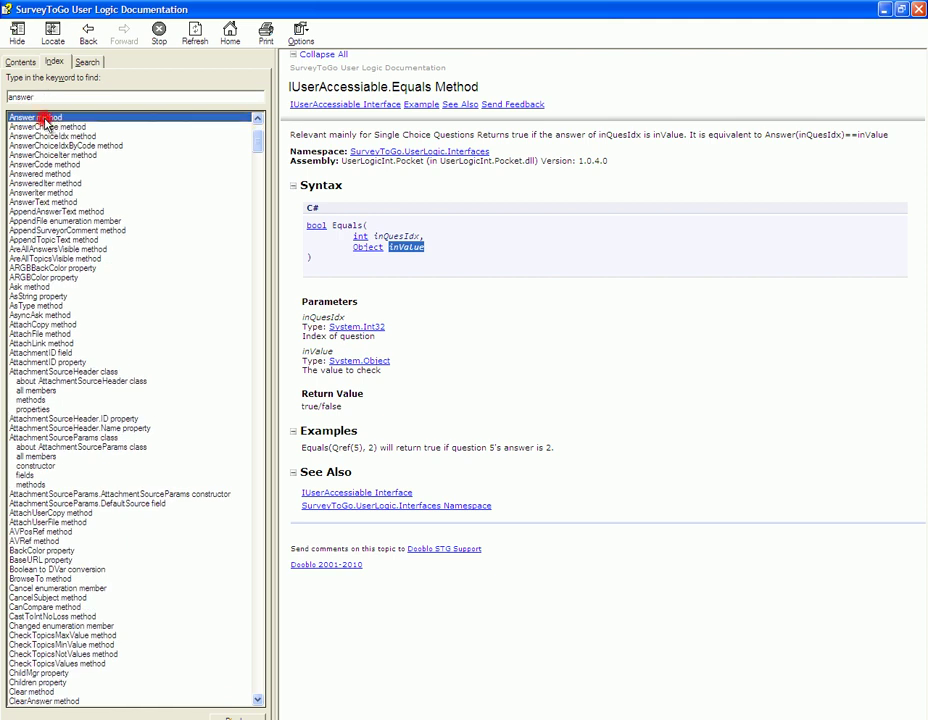
{"action": "double_click", "coordinate": [44, 118]}
{"action": "double_click", "coordinate": [352, 236]}
{"action": "left_click", "coordinate": [399, 246]}
{"action": "double_click", "coordinate": [399, 246]}
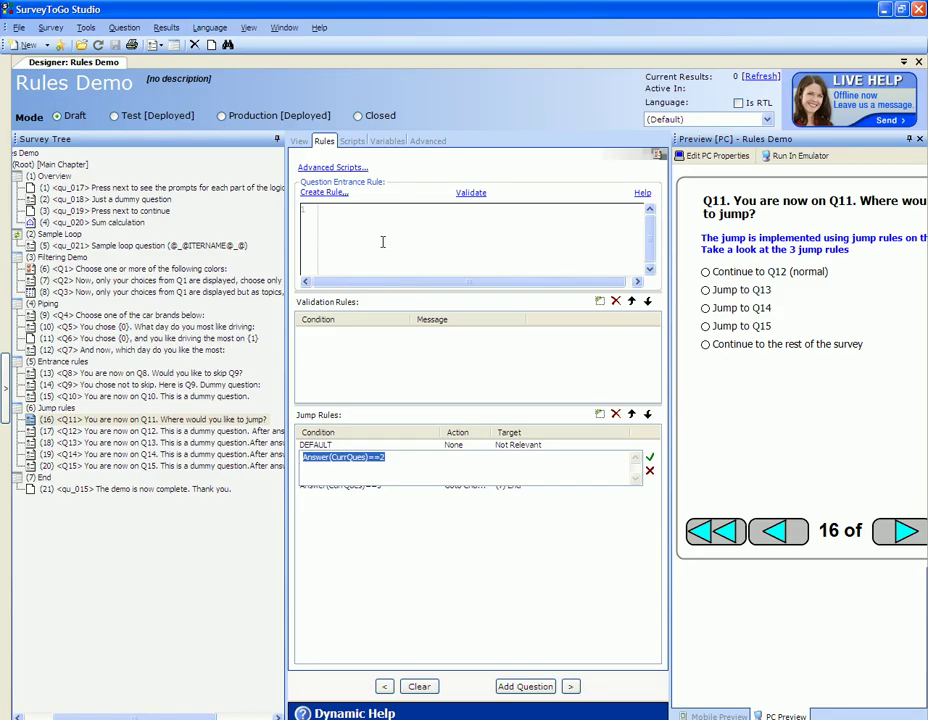
Commit the Answer(CurrQues)==2 condition and add a new jump rule to Q11
{"action": "left_click", "coordinate": [385, 534]}
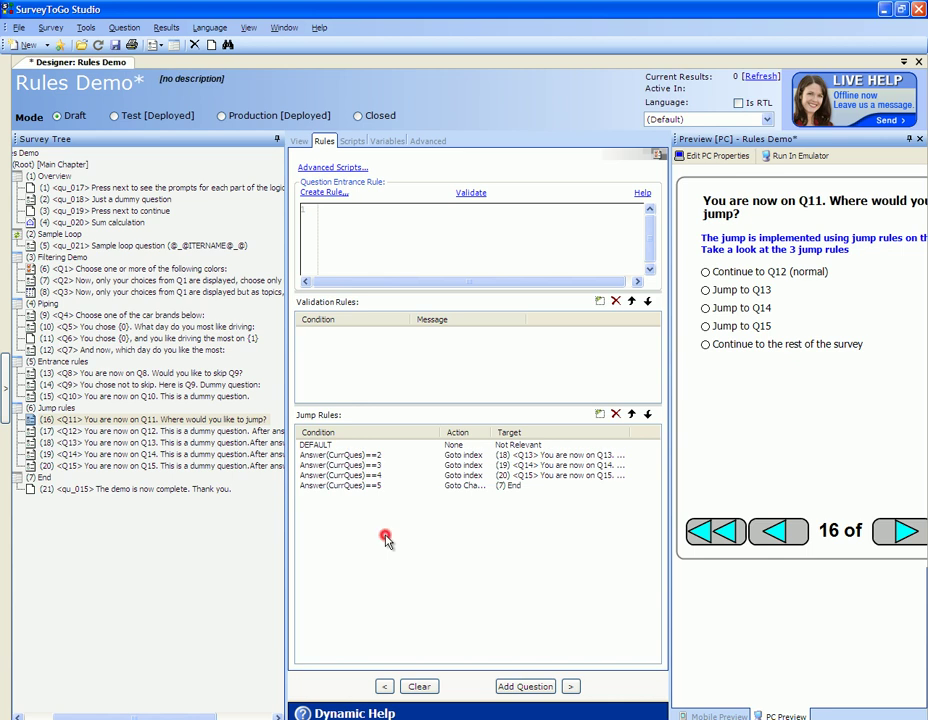
{"action": "left_click", "coordinate": [601, 414]}
{"action": "left_click", "coordinate": [338, 496]}
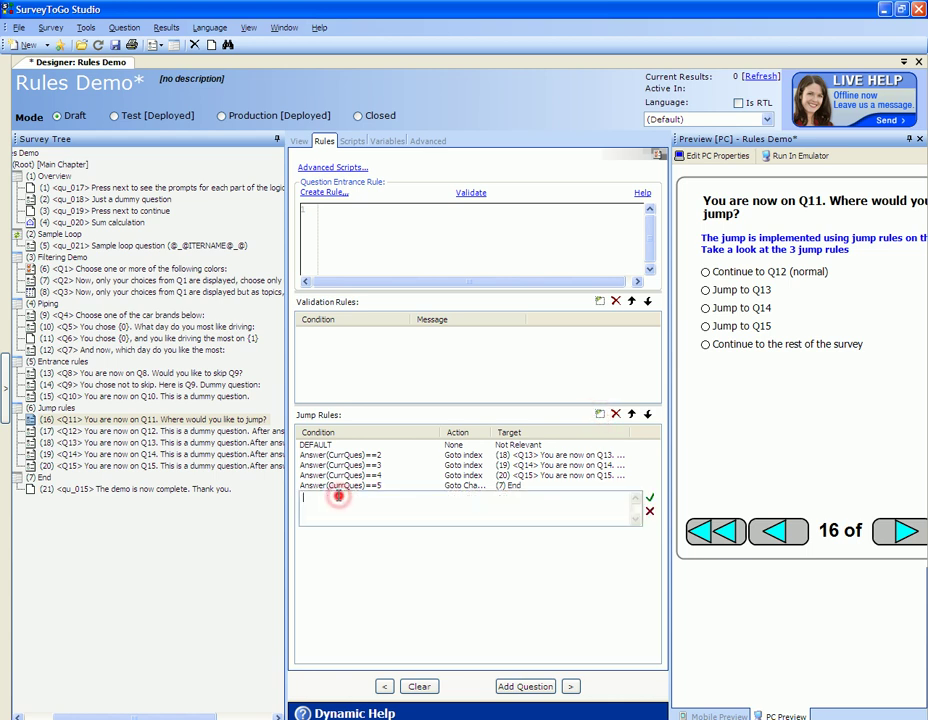
{"action": "type", "text": "Answer(CurrQues)==6"}
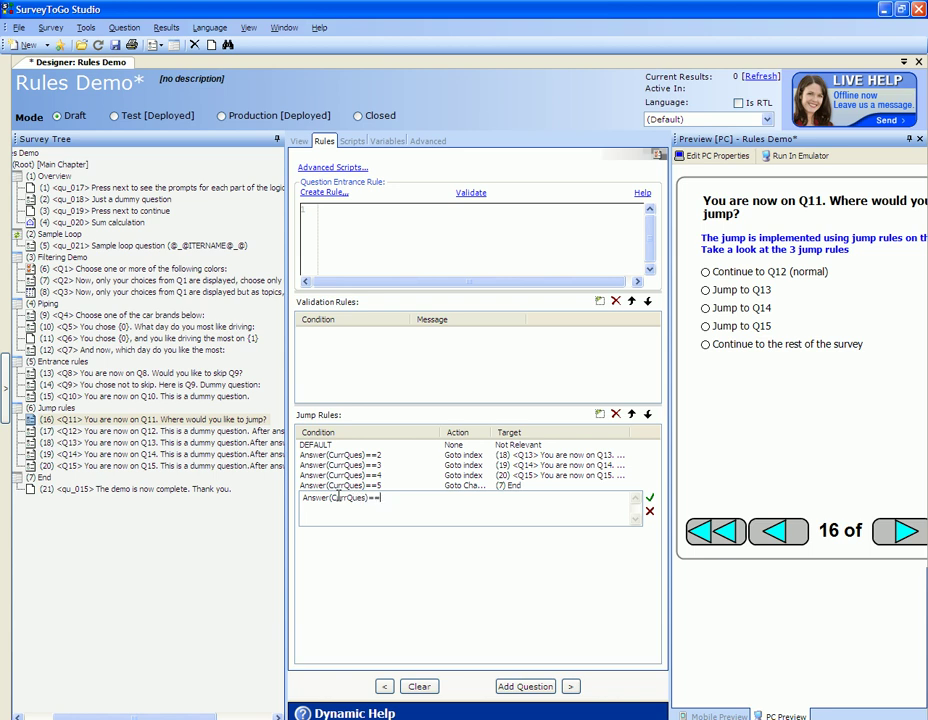
{"action": "left_click", "coordinate": [649, 497]}
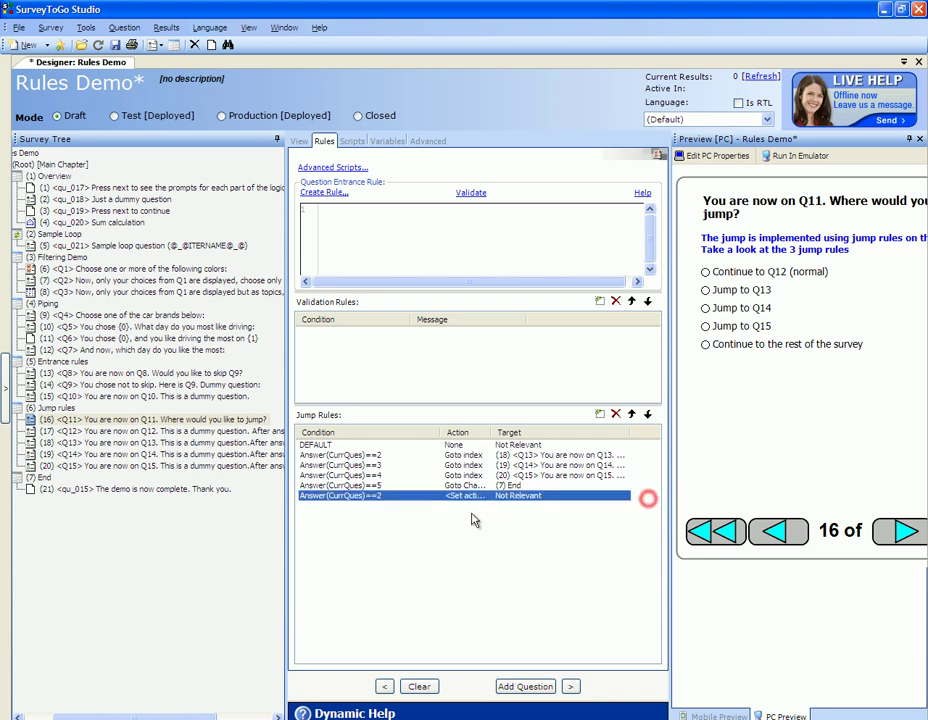
{"action": "left_click", "coordinate": [472, 495]}
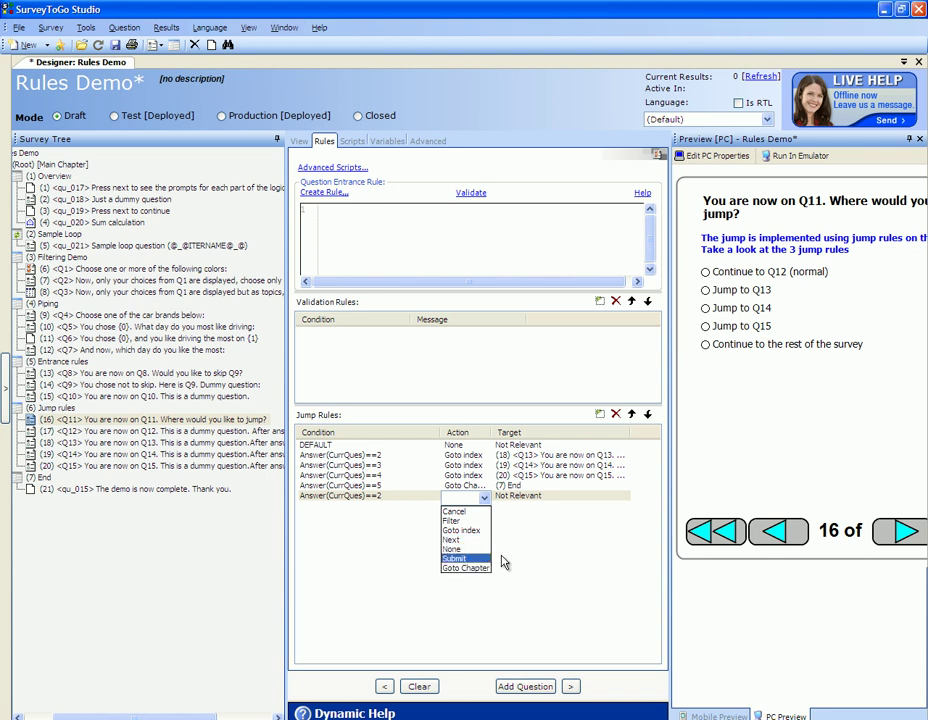
{"action": "left_click", "coordinate": [503, 556]}
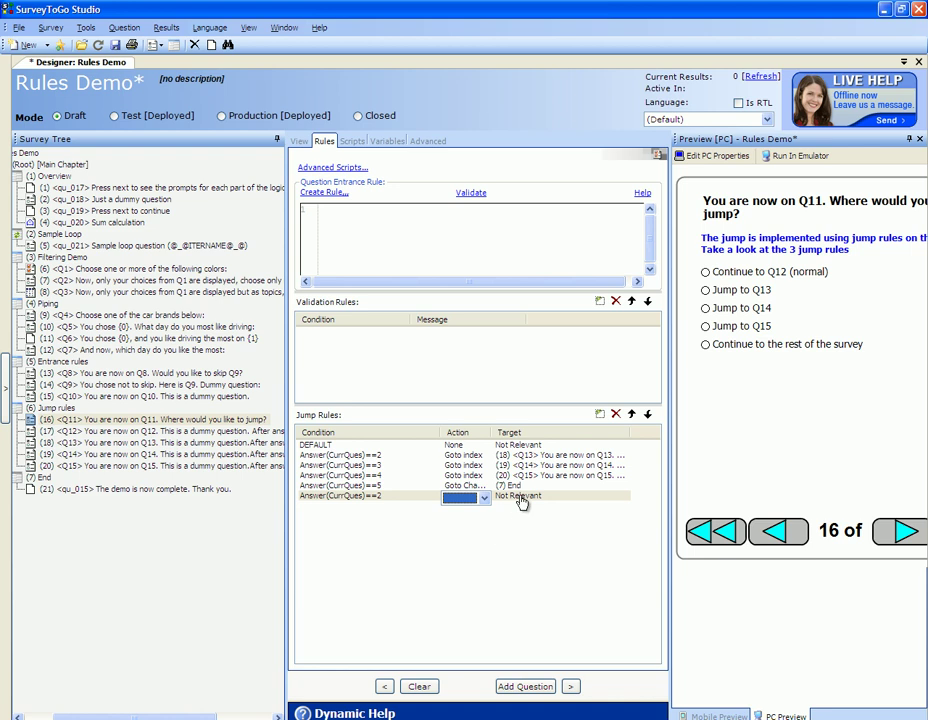
{"action": "left_click", "coordinate": [472, 497]}
{"action": "left_click", "coordinate": [472, 534]}
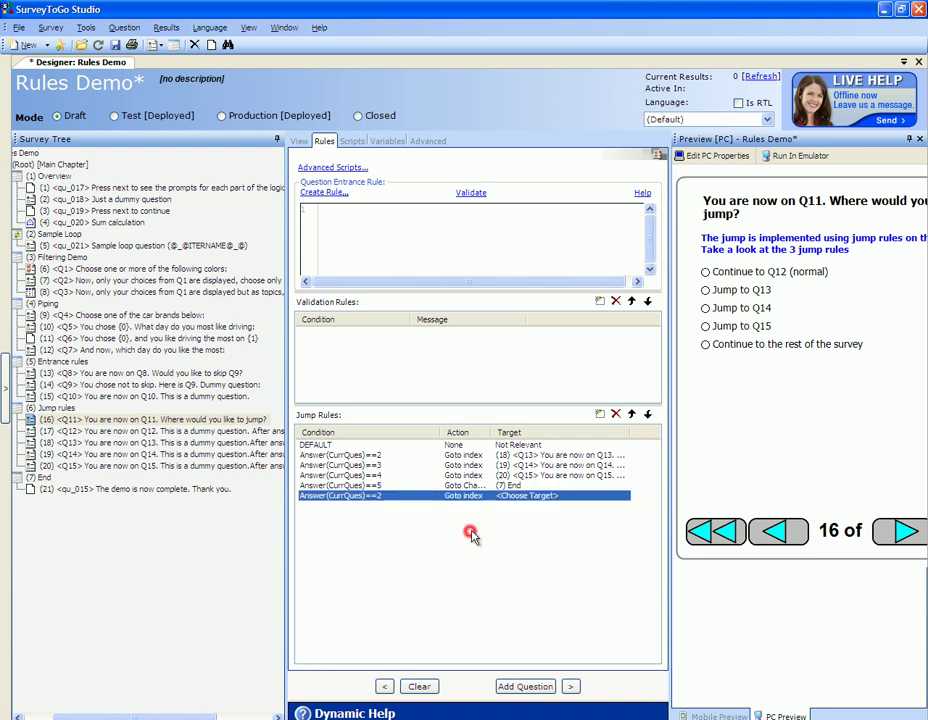
{"action": "left_click", "coordinate": [521, 502]}
{"action": "scroll", "coordinate": [481, 541], "scroll_direction": "down", "scroll_amount": 1}
{"action": "scroll", "coordinate": [481, 541], "scroll_direction": "down", "scroll_amount": 3}
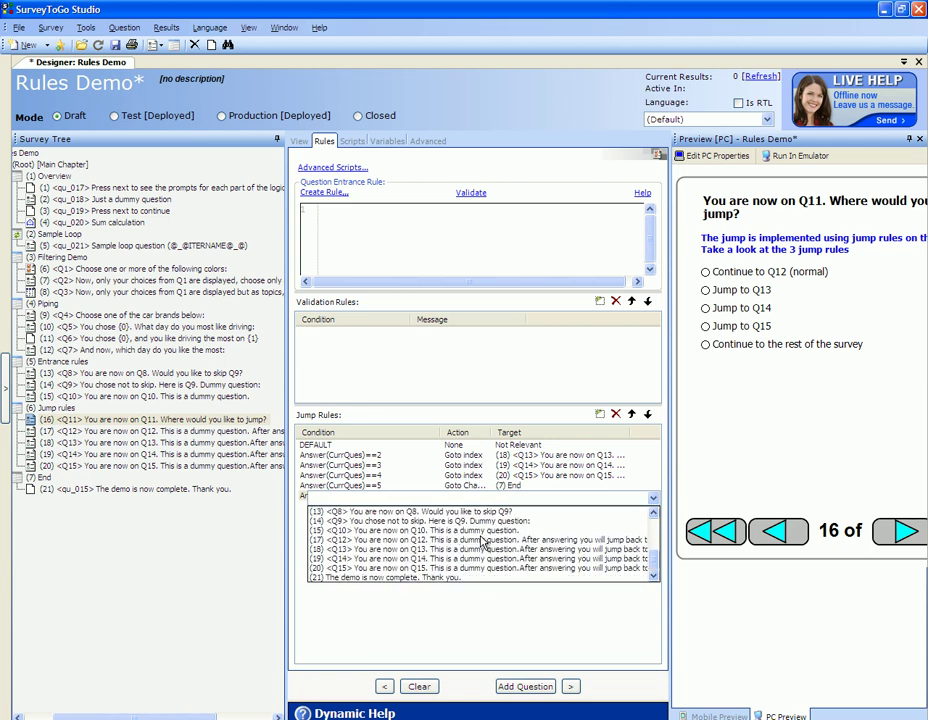
{"action": "left_click", "coordinate": [477, 602]}
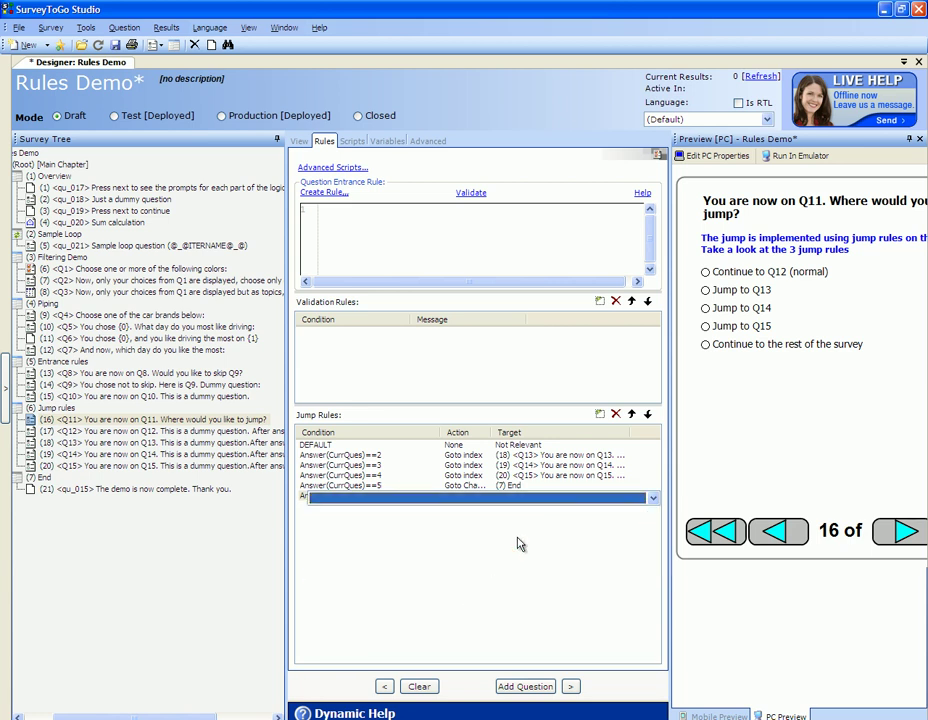
{"action": "left_click", "coordinate": [503, 576]}
{"action": "left_click", "coordinate": [494, 496]}
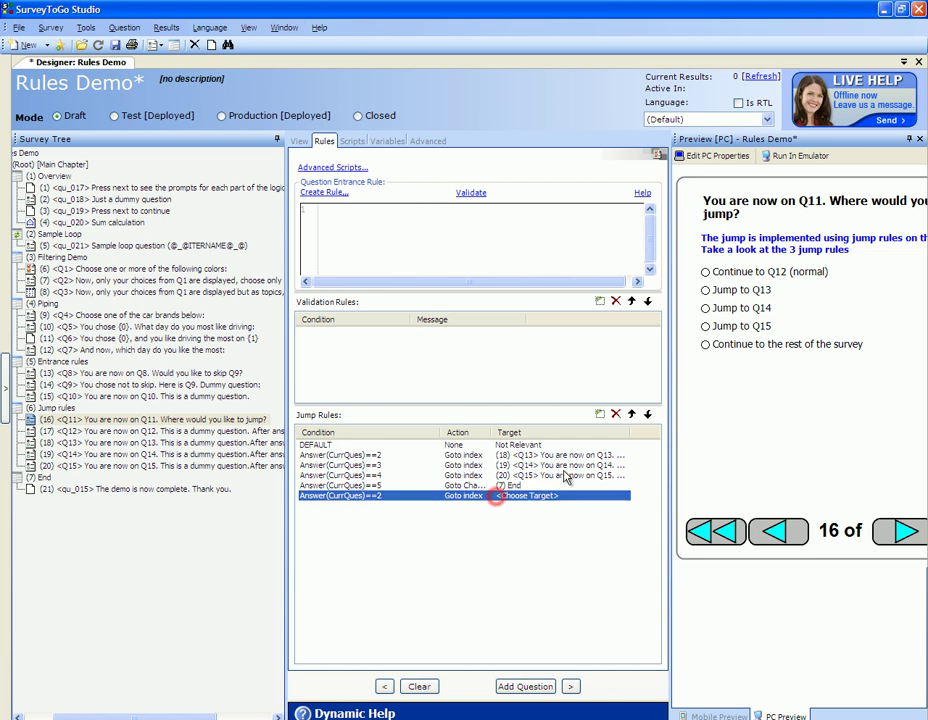
{"action": "left_click", "coordinate": [615, 414]}
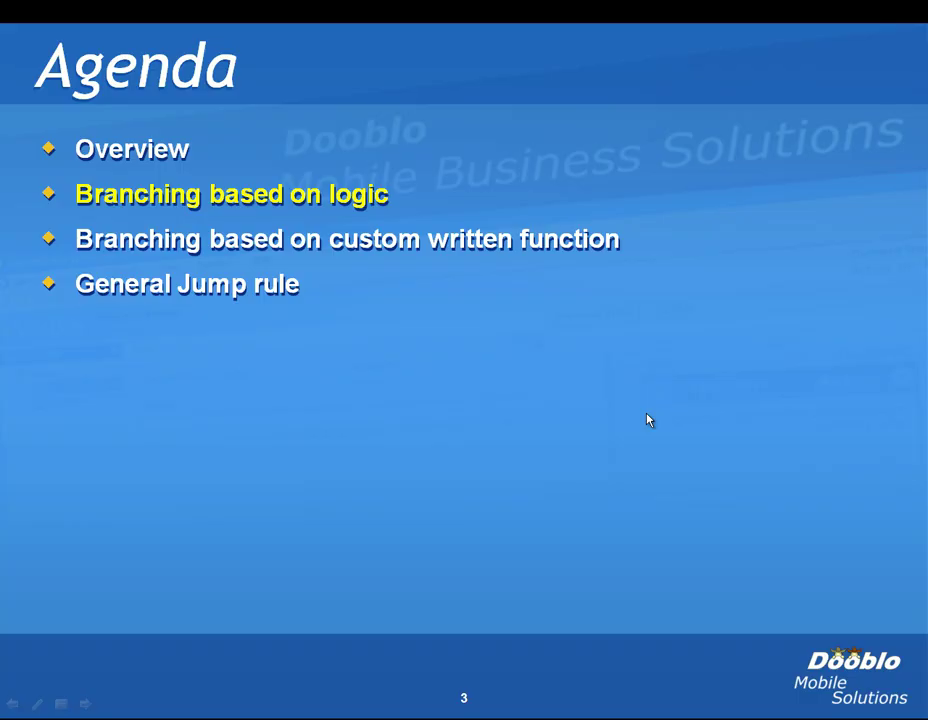
{"action": "key", "text": "Right"}
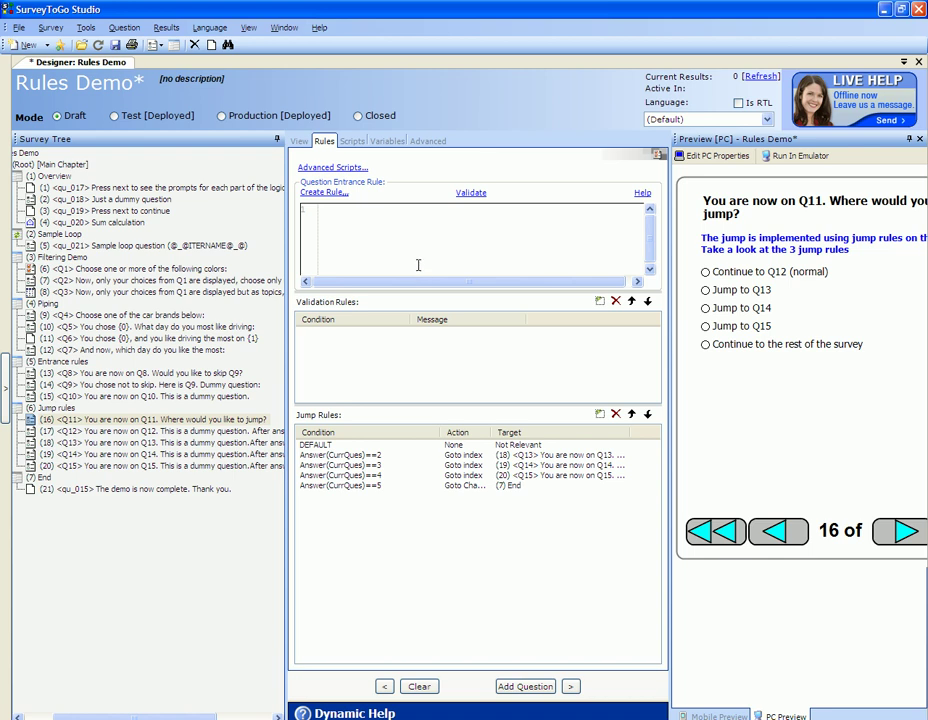
{"action": "left_click", "coordinate": [328, 142]}
{"action": "left_click", "coordinate": [331, 169]}
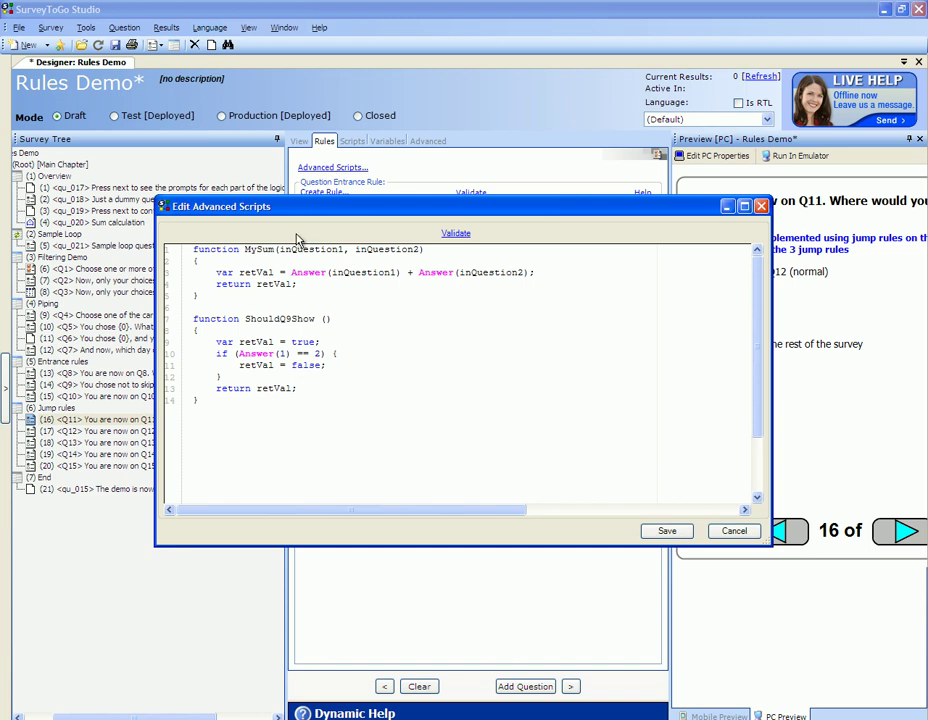
{"action": "double_click", "coordinate": [263, 249]}
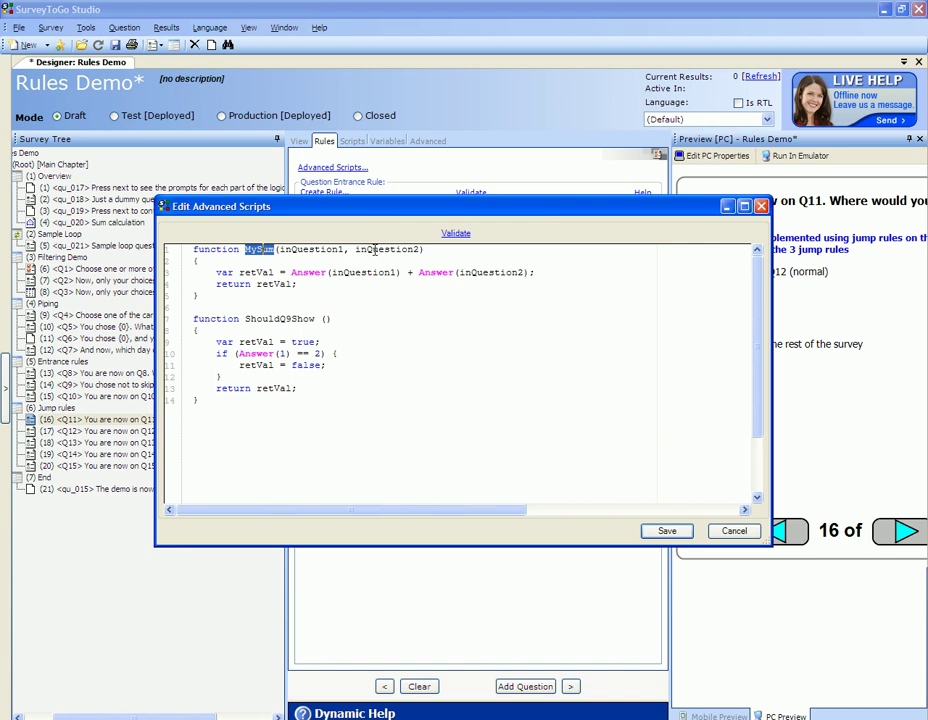
{"action": "left_click", "coordinate": [732, 532]}
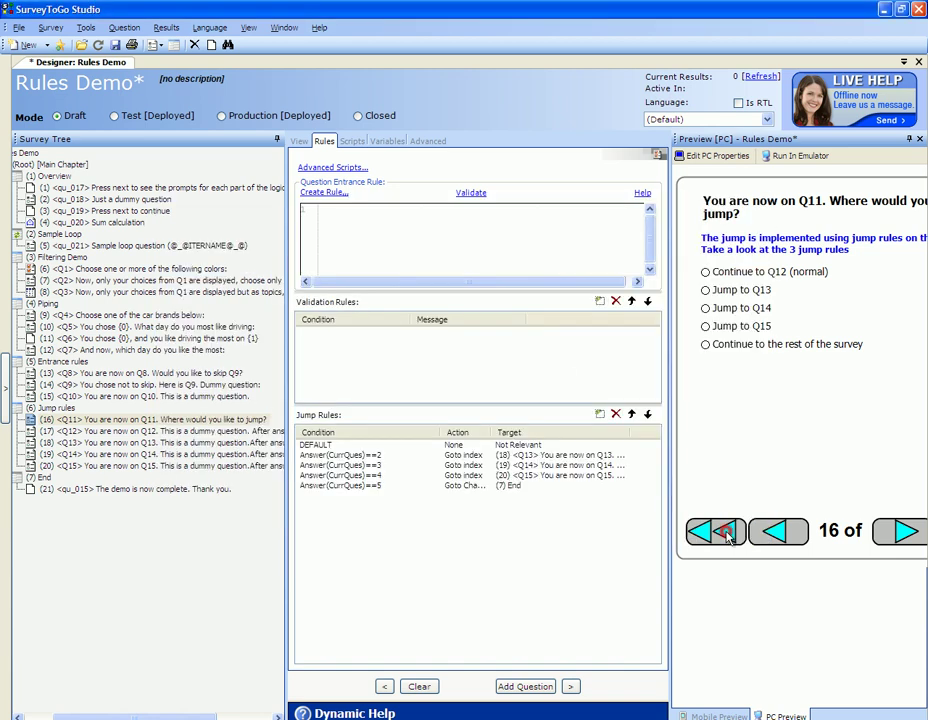
Add a new Q11 jump rule with the condition MySum(1,2) ==2
{"action": "left_click", "coordinate": [600, 414]}
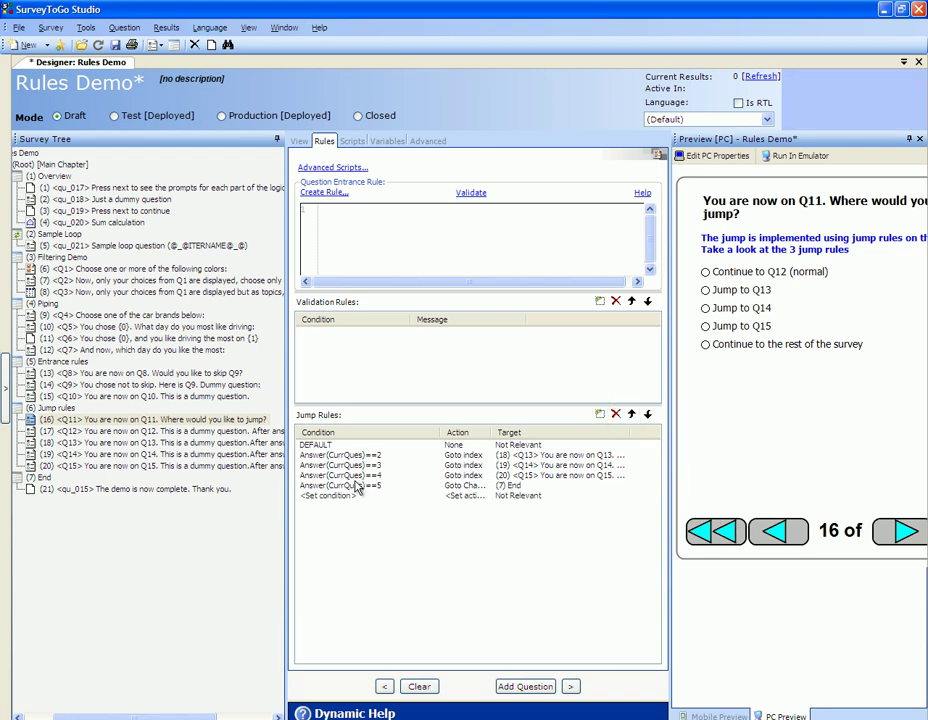
{"action": "left_click", "coordinate": [352, 496]}
{"action": "left_click", "coordinate": [352, 496]}
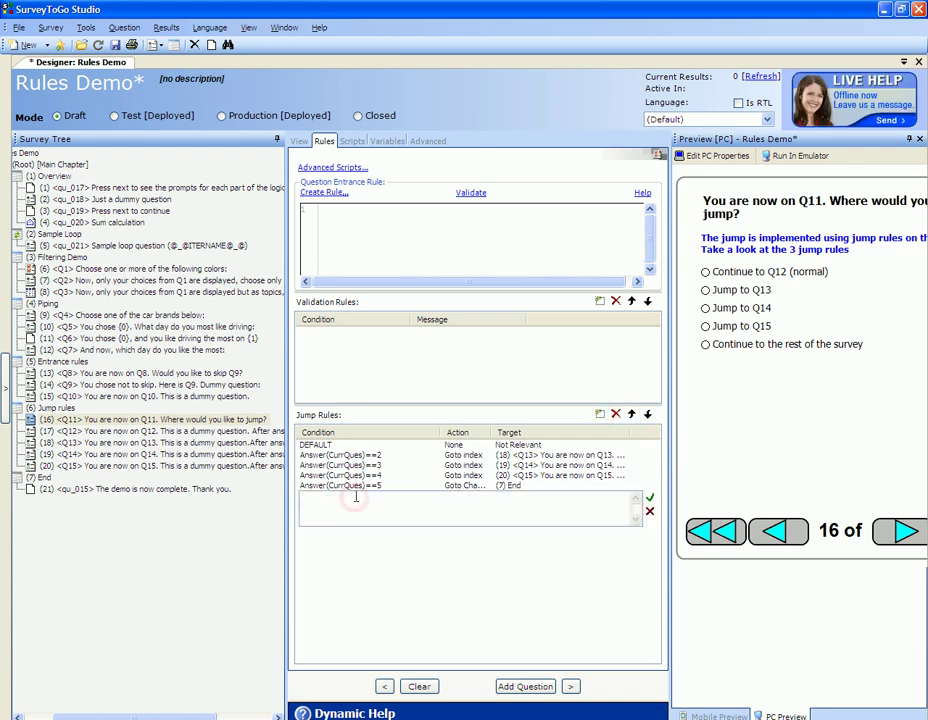
{"action": "type", "text": "MySum(1,2) ==2"}
{"action": "left_click", "coordinate": [650, 499]}
Set the MySum(1,2) ==2 rule's action, then go to the Support Center forum search box
{"action": "left_click", "coordinate": [484, 497]}
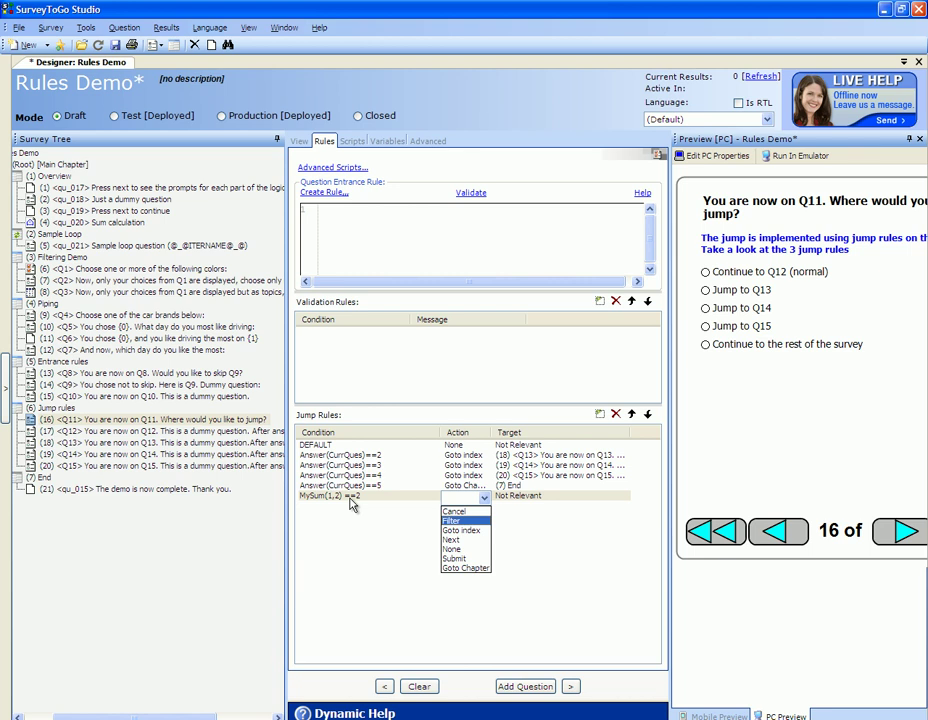
{"action": "left_click", "coordinate": [350, 498]}
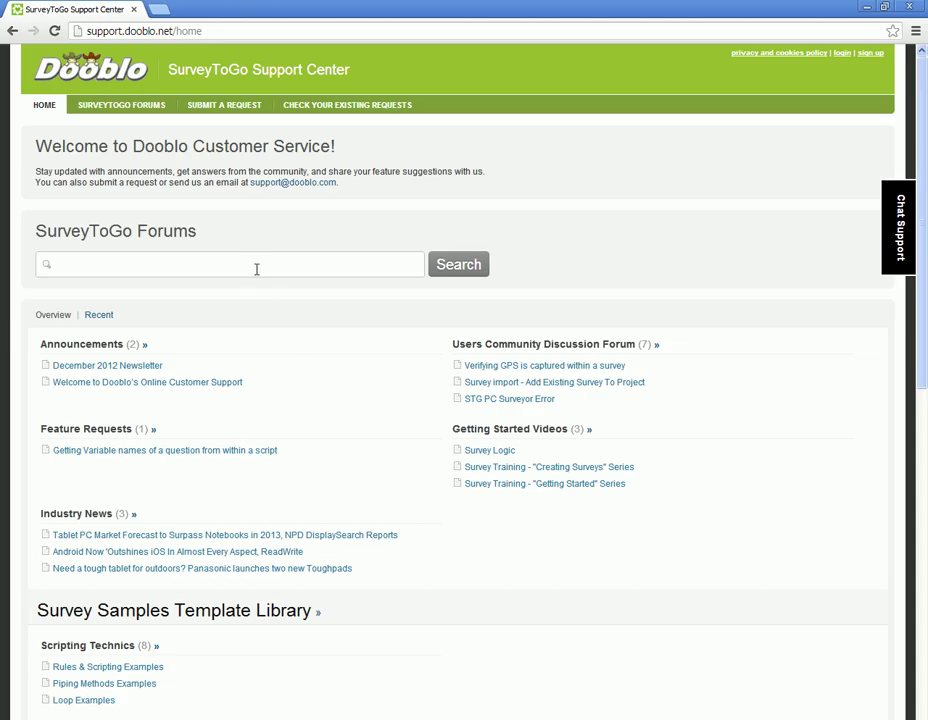
{"action": "left_click", "coordinate": [257, 268]}
Search the forums for 'operators', open the basic scripting operators article, then advance the agenda to General Jump rule
{"action": "type", "text": "operators"}
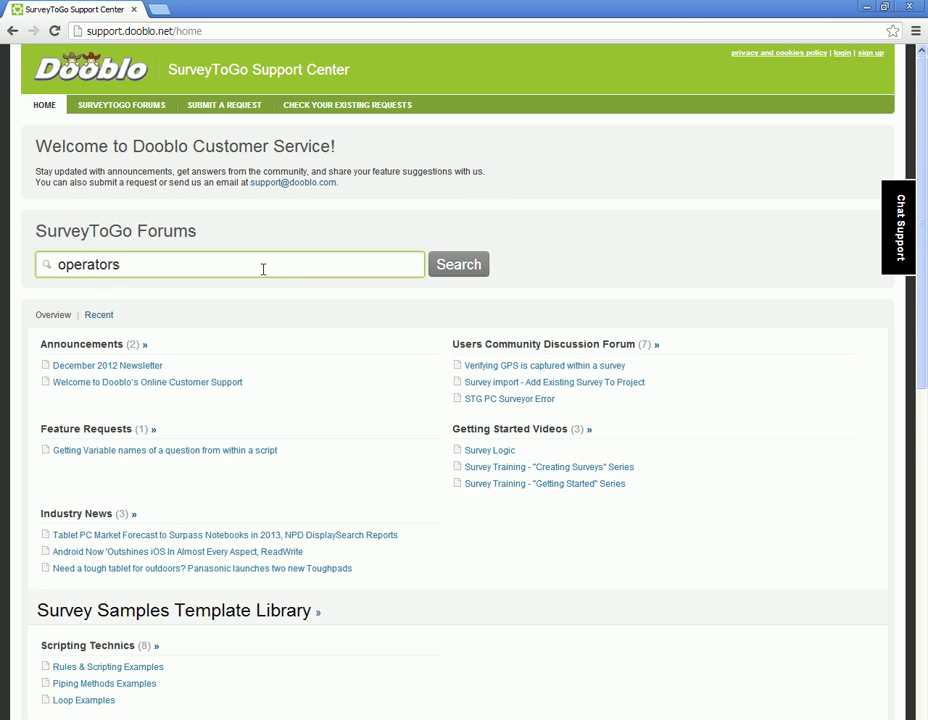
{"action": "key", "text": "Return"}
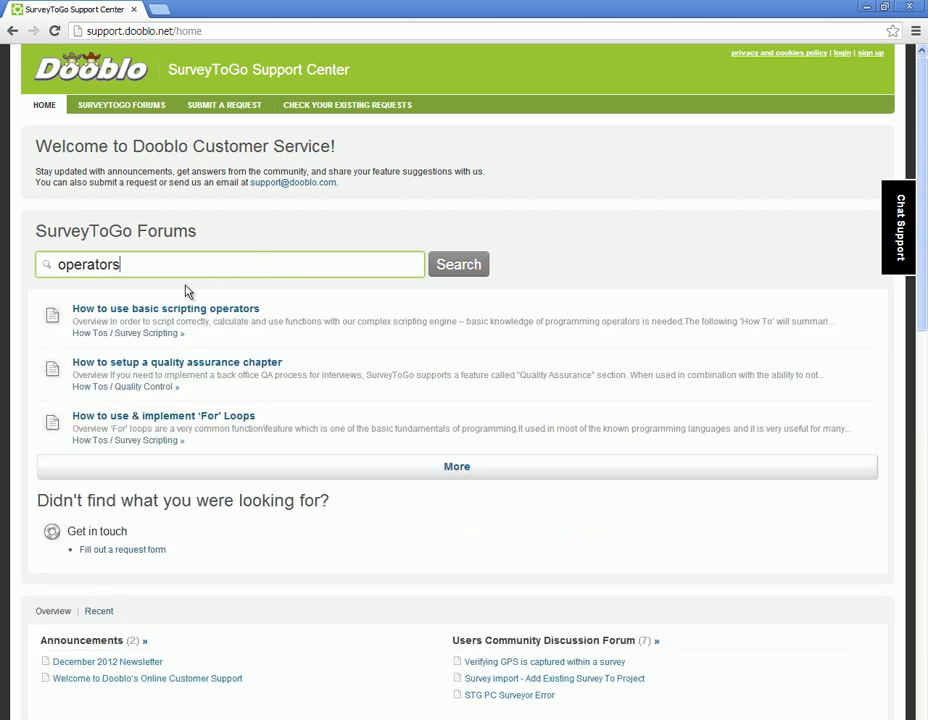
{"action": "left_click", "coordinate": [127, 318]}
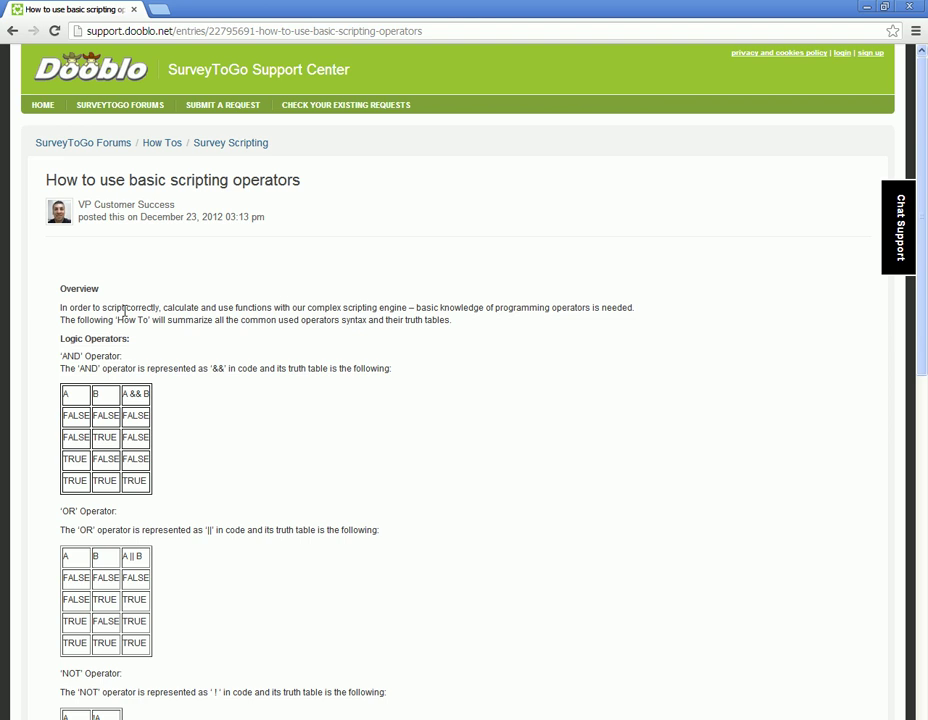
{"action": "key", "text": "alt+Tab"}
{"action": "key", "text": "Right"}
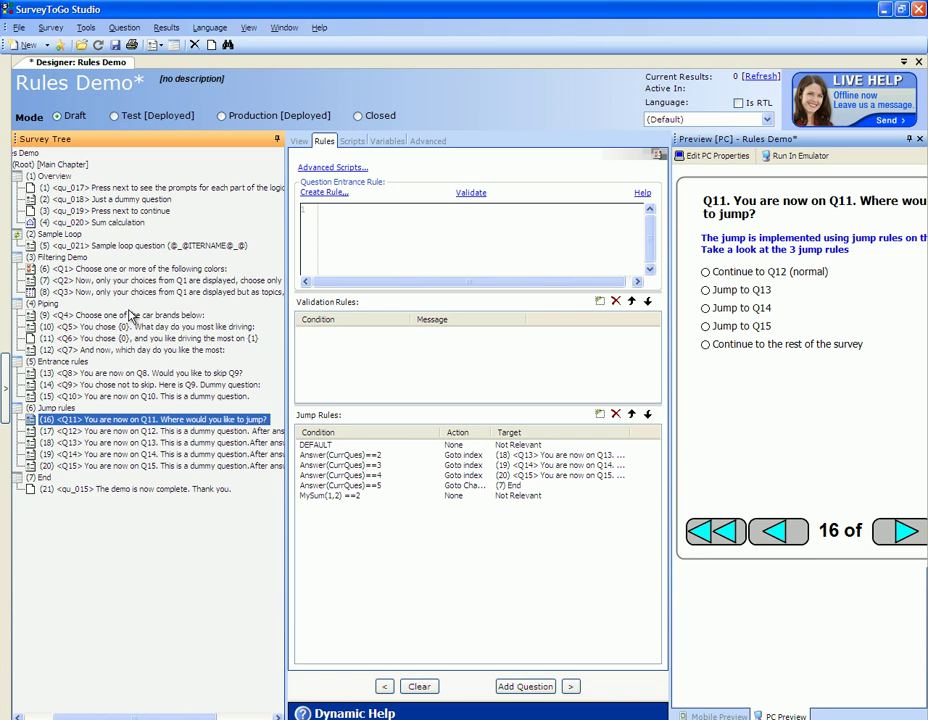
Open Set General Jump Rule from the Rules Demo root's Advanced settings
{"action": "left_click", "coordinate": [32, 153]}
{"action": "left_click", "coordinate": [582, 140]}
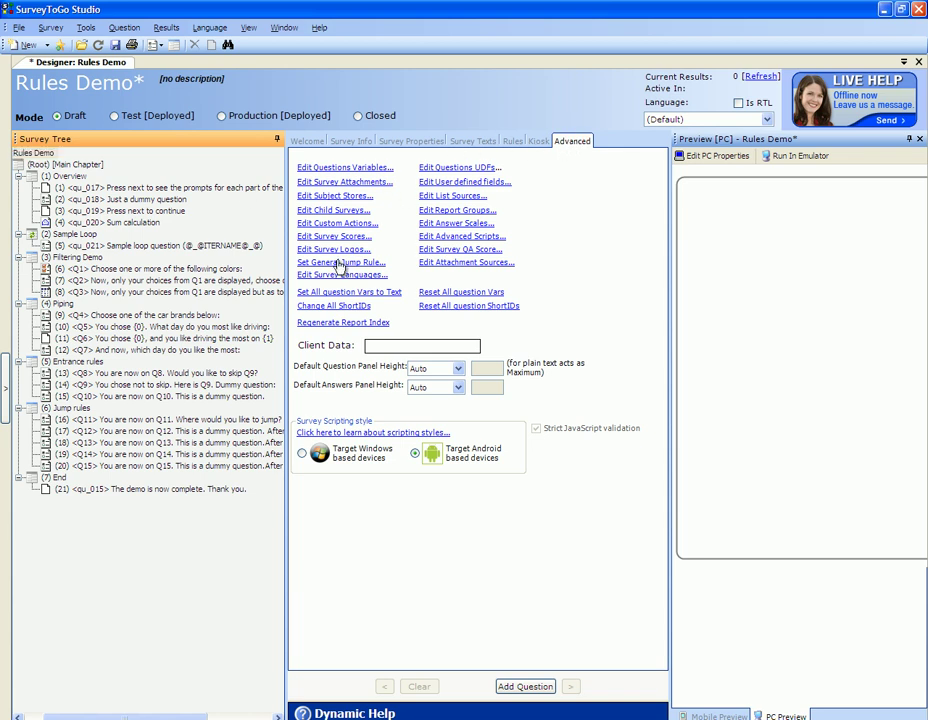
{"action": "left_click", "coordinate": [340, 263]}
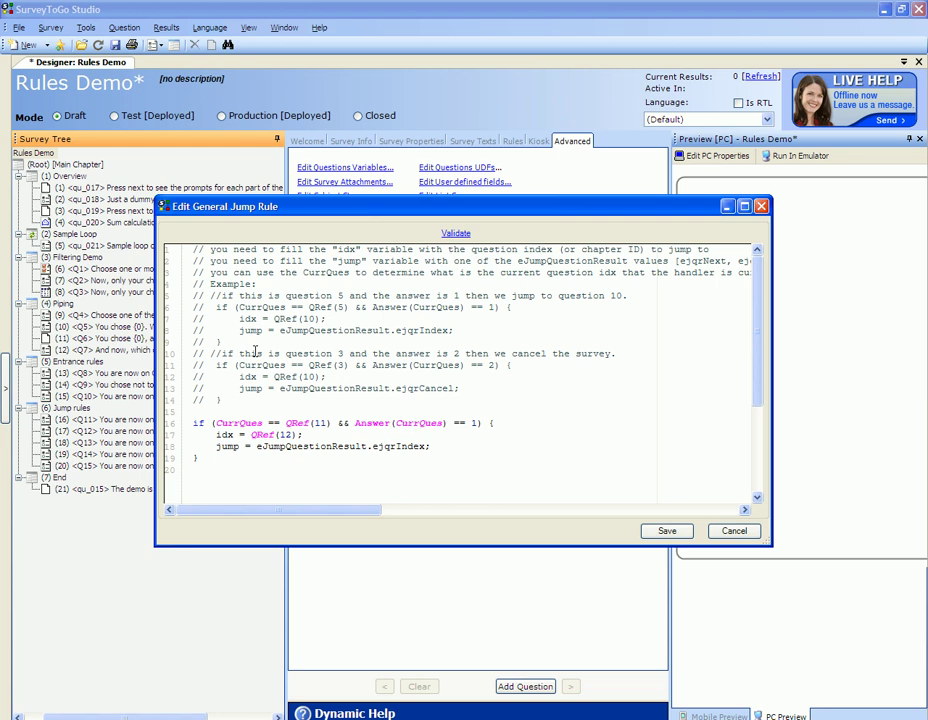
{"action": "double_click", "coordinate": [199, 423]}
{"action": "left_click", "coordinate": [226, 423]}
{"action": "left_click_drag", "start_coordinate": [377, 205], "coordinate": [418, 188]}
{"action": "double_click", "coordinate": [279, 405]}
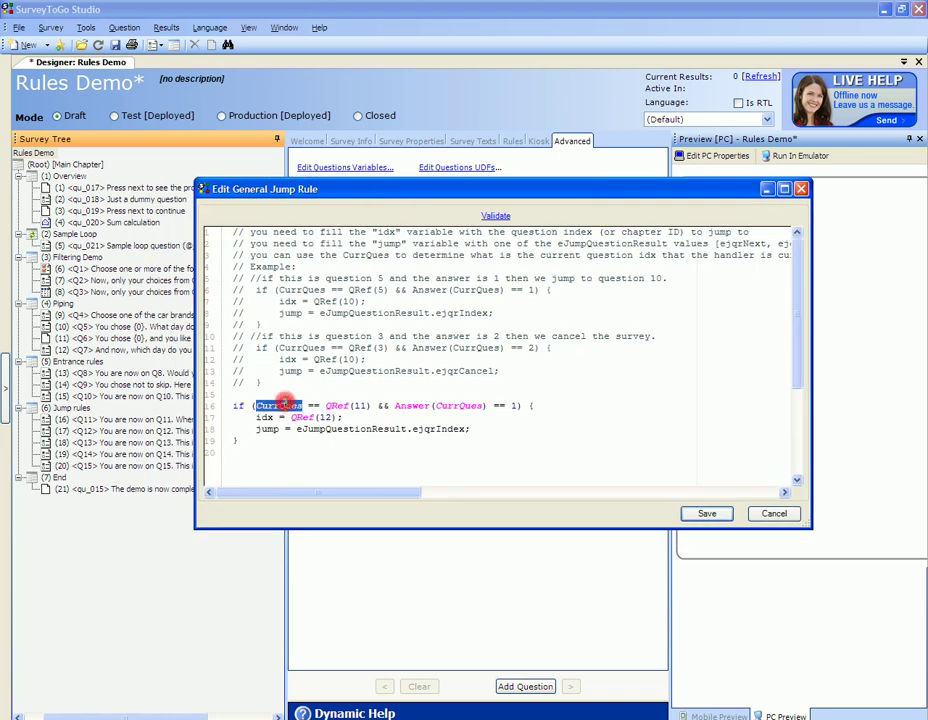
{"action": "double_click", "coordinate": [360, 405]}
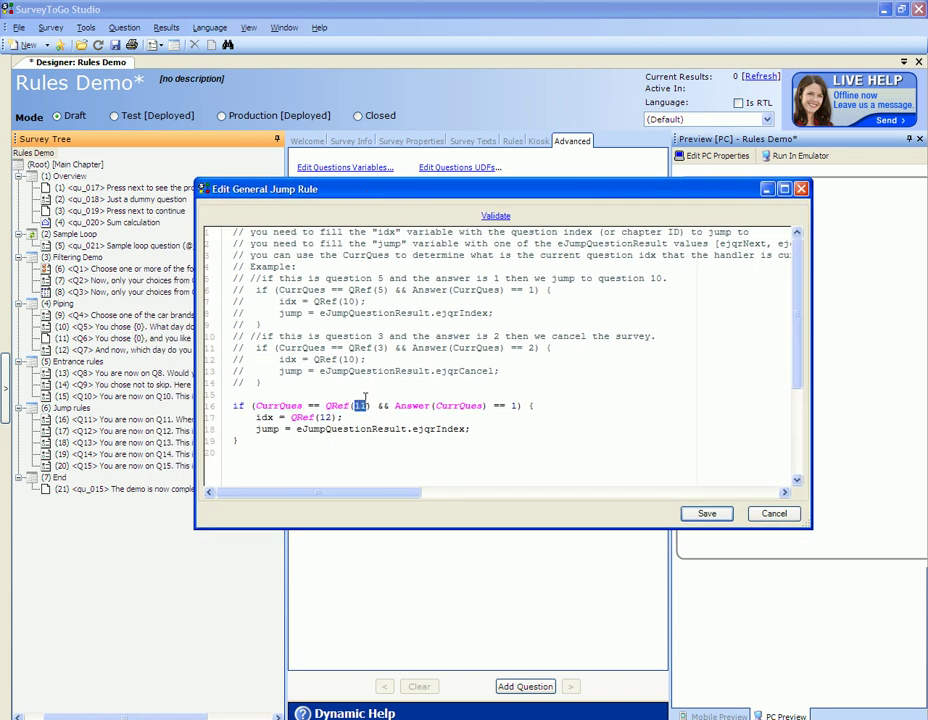
{"action": "left_click", "coordinate": [412, 405]}
{"action": "double_click", "coordinate": [455, 405]}
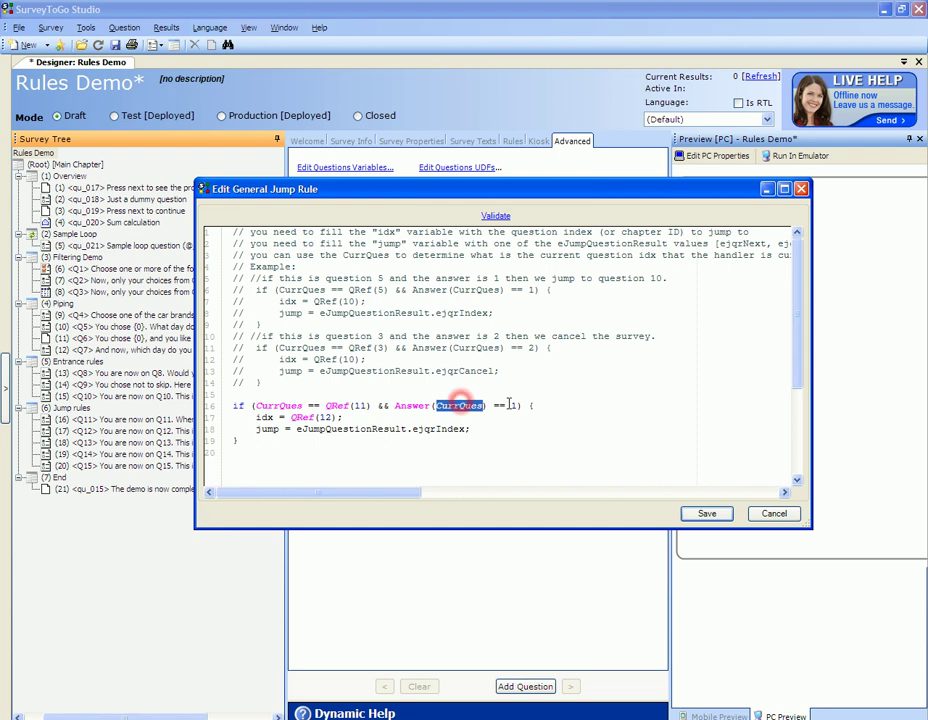
{"action": "double_click", "coordinate": [512, 405]}
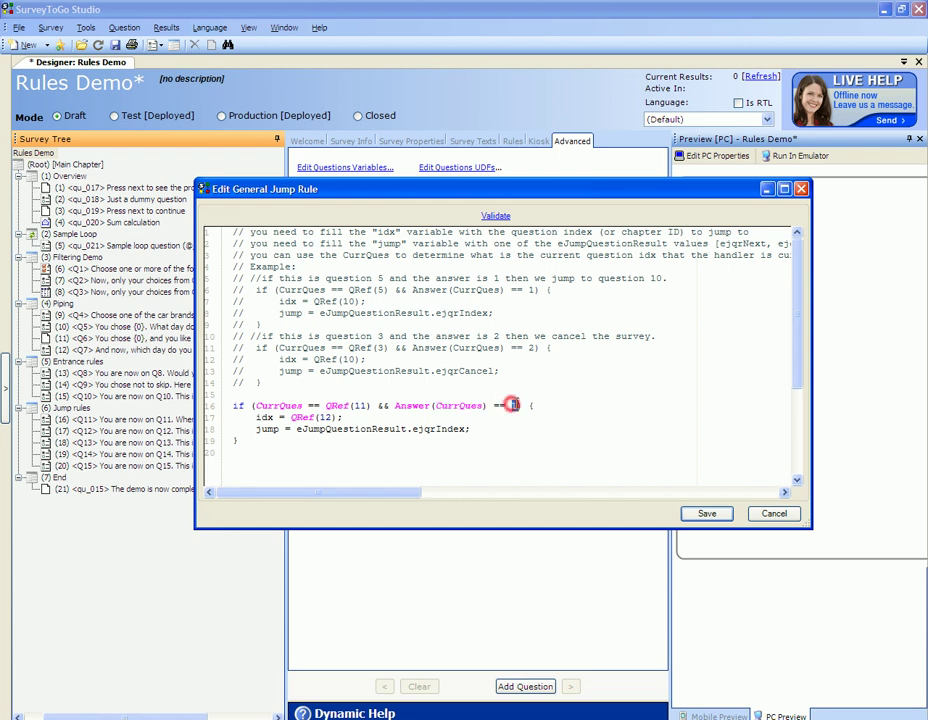
{"action": "left_click_drag", "start_coordinate": [257, 418], "coordinate": [338, 418]}
{"action": "left_click", "coordinate": [327, 418]}
{"action": "double_click", "coordinate": [327, 418]}
{"action": "double_click", "coordinate": [267, 428]}
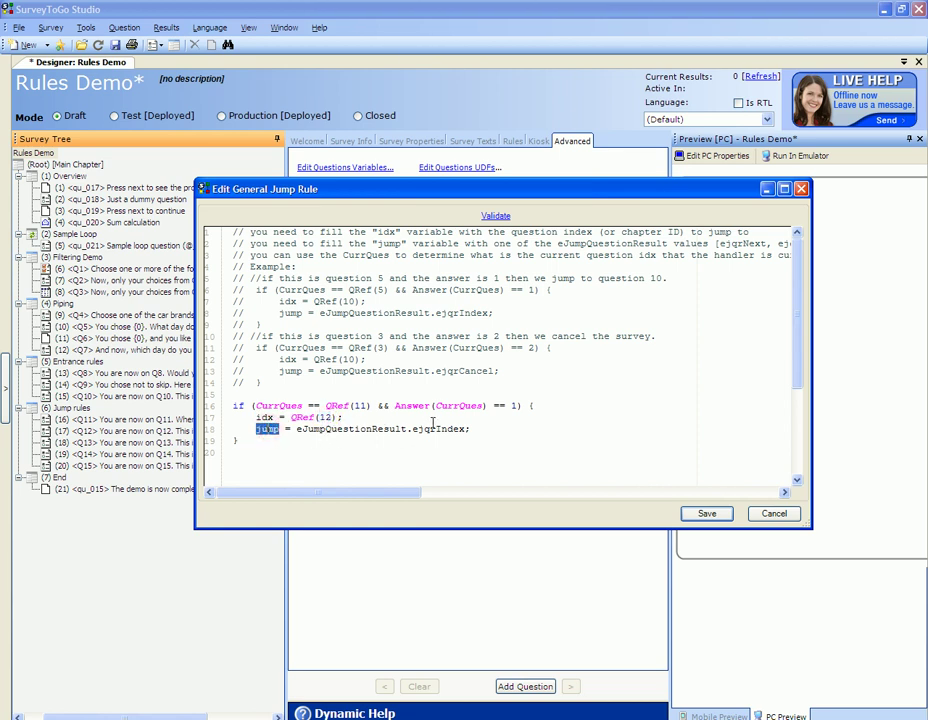
{"action": "double_click", "coordinate": [437, 428]}
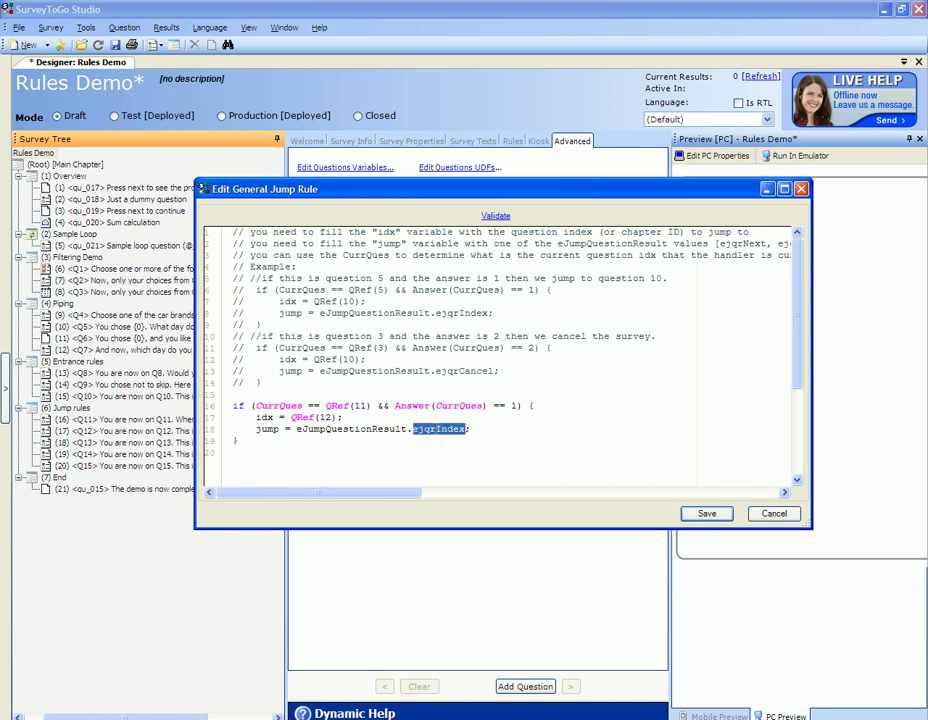
{"action": "key", "text": "Left"}
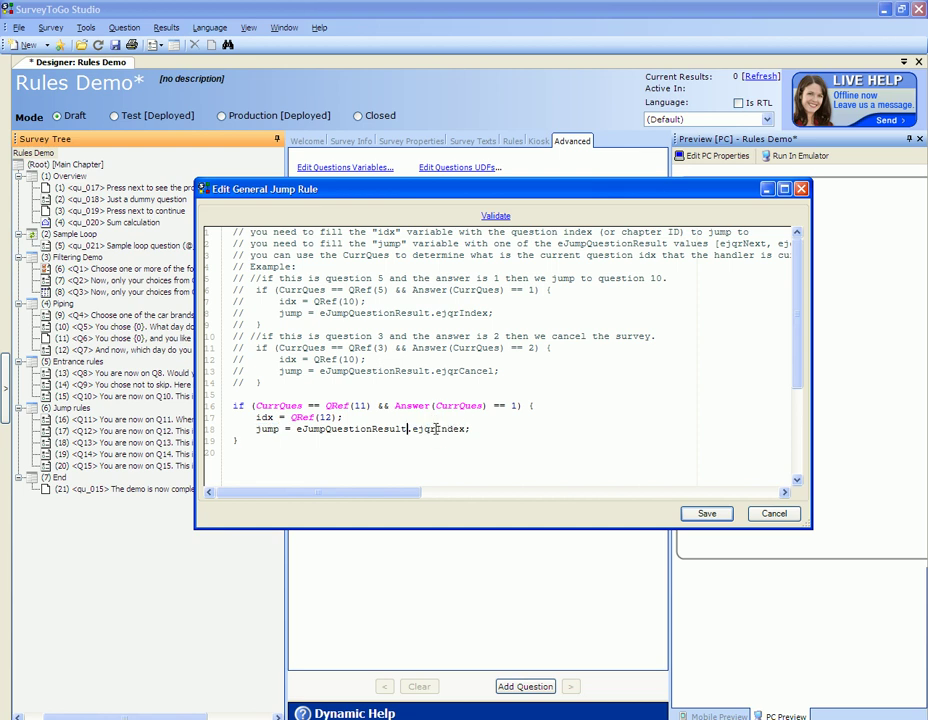